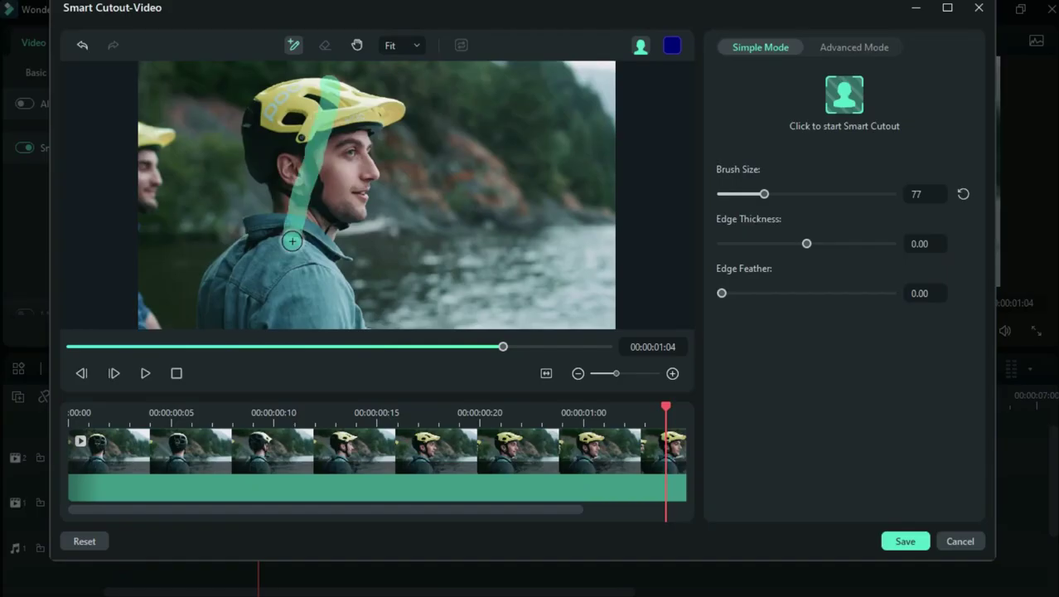
Step: Brush over the cyclist's shirt, then scrub from near the start to preview the cutout
{"action": "left_click_drag", "start_coordinate": [291, 240], "coordinate": [272, 328]}
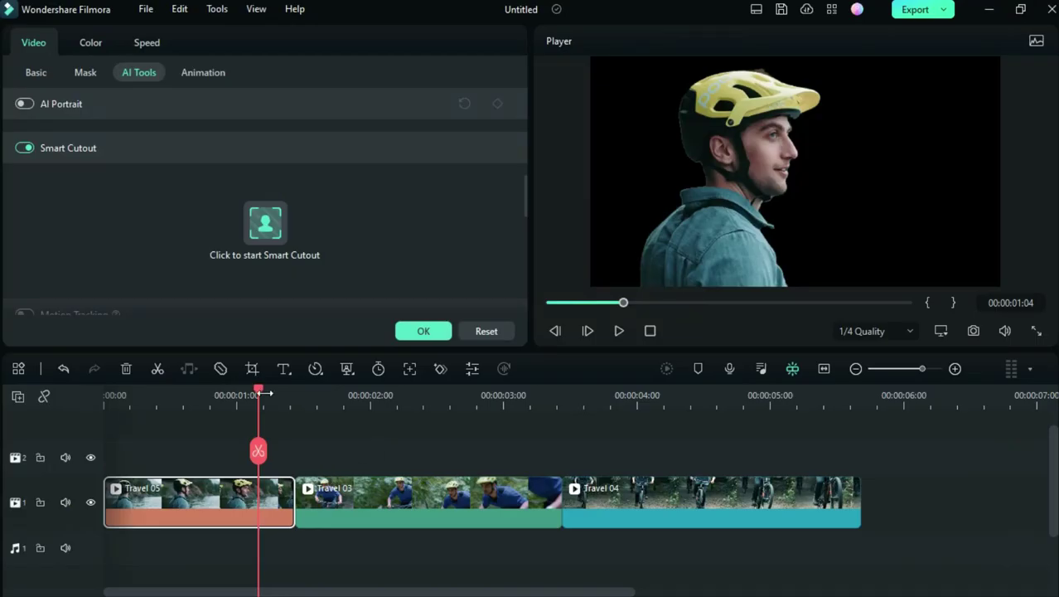
{"action": "left_click", "coordinate": [141, 391]}
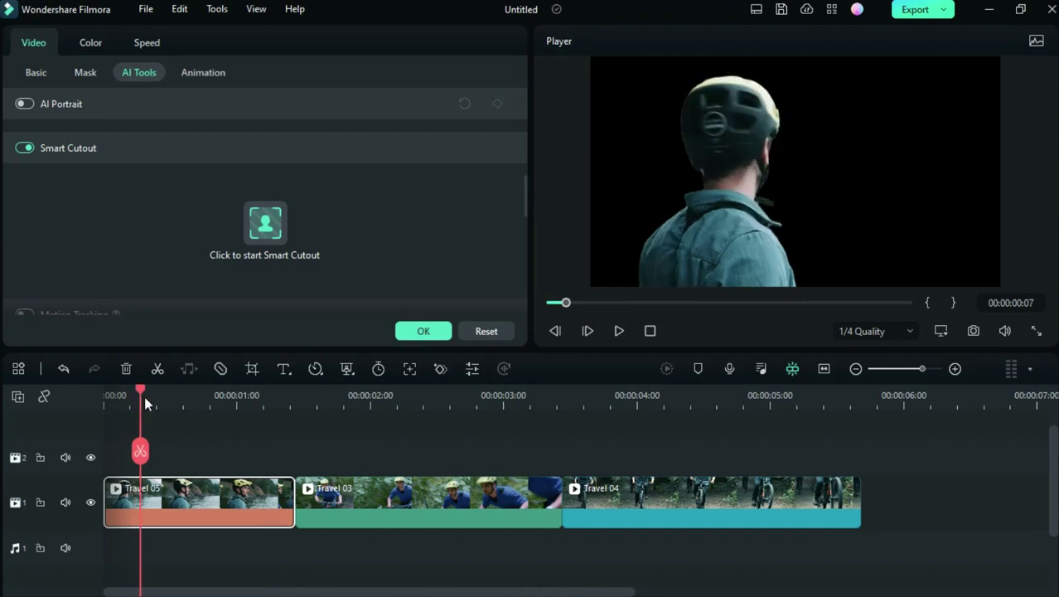
{"action": "left_click_drag", "start_coordinate": [183, 406], "coordinate": [245, 420]}
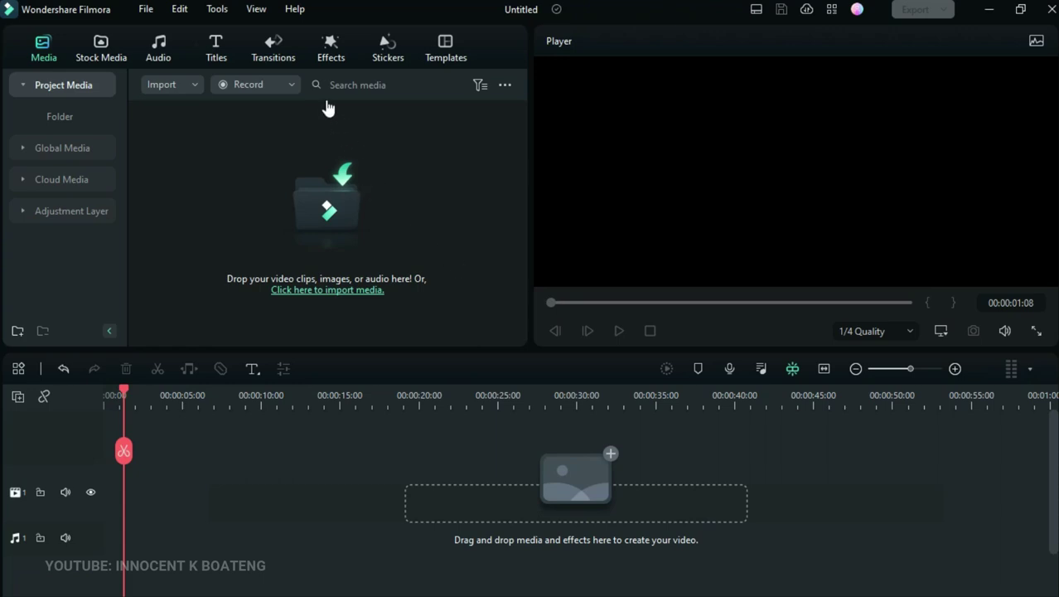
{"action": "left_click", "coordinate": [296, 10]}
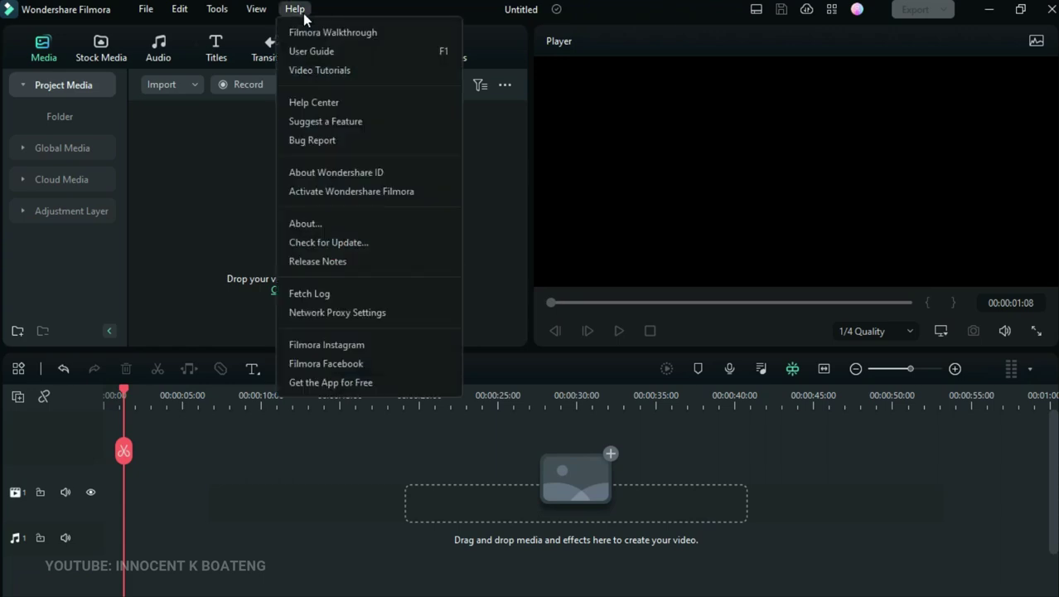
{"action": "left_click", "coordinate": [329, 224]}
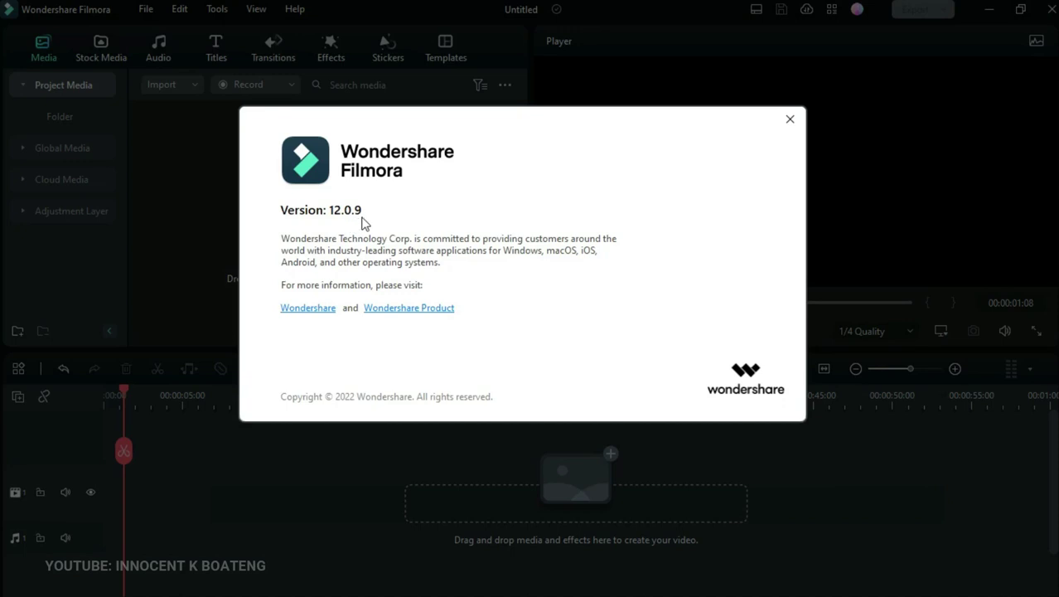
{"action": "left_click", "coordinate": [790, 119]}
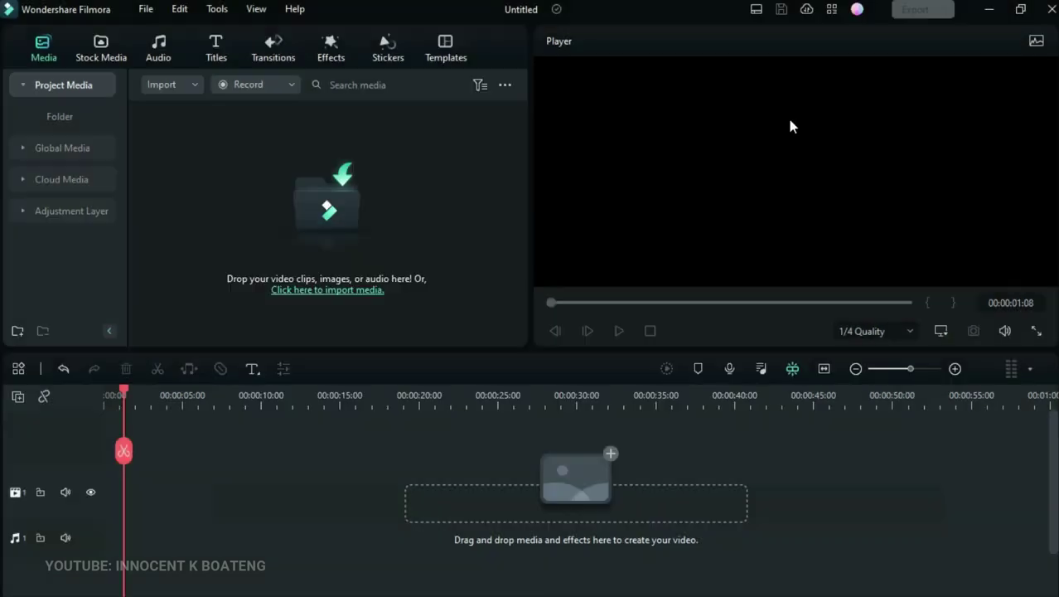
{"action": "left_click", "coordinate": [295, 9]}
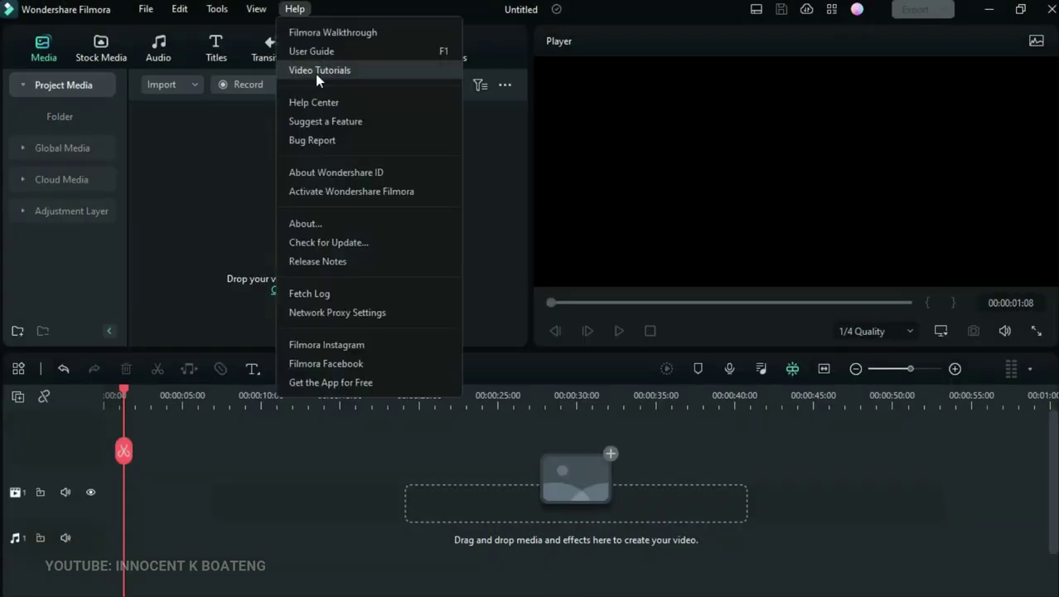
{"action": "left_click", "coordinate": [328, 242]}
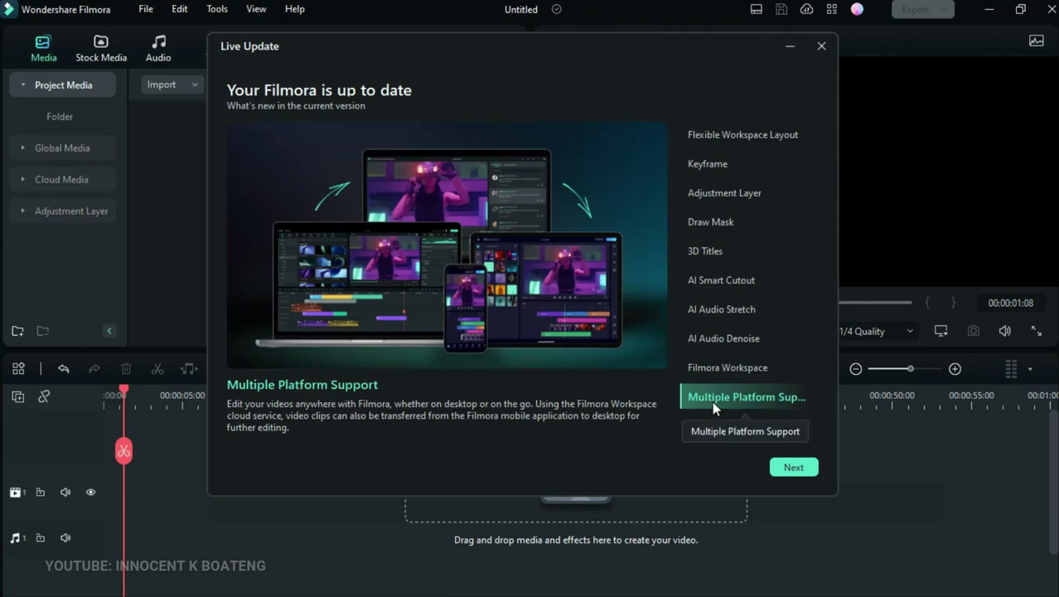
{"action": "key", "text": "Escape"}
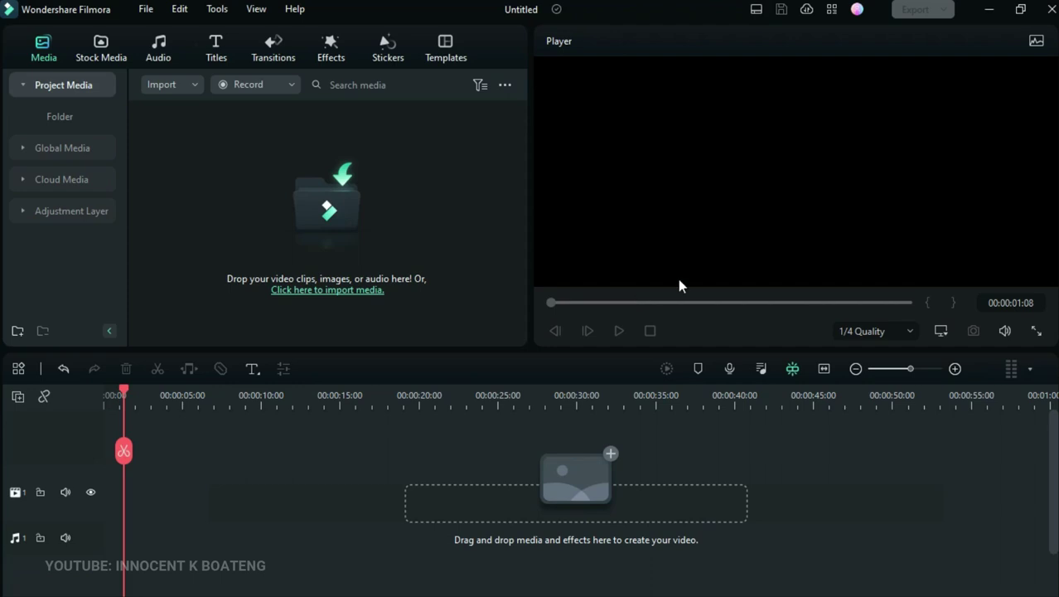
{"action": "left_click", "coordinate": [755, 10]}
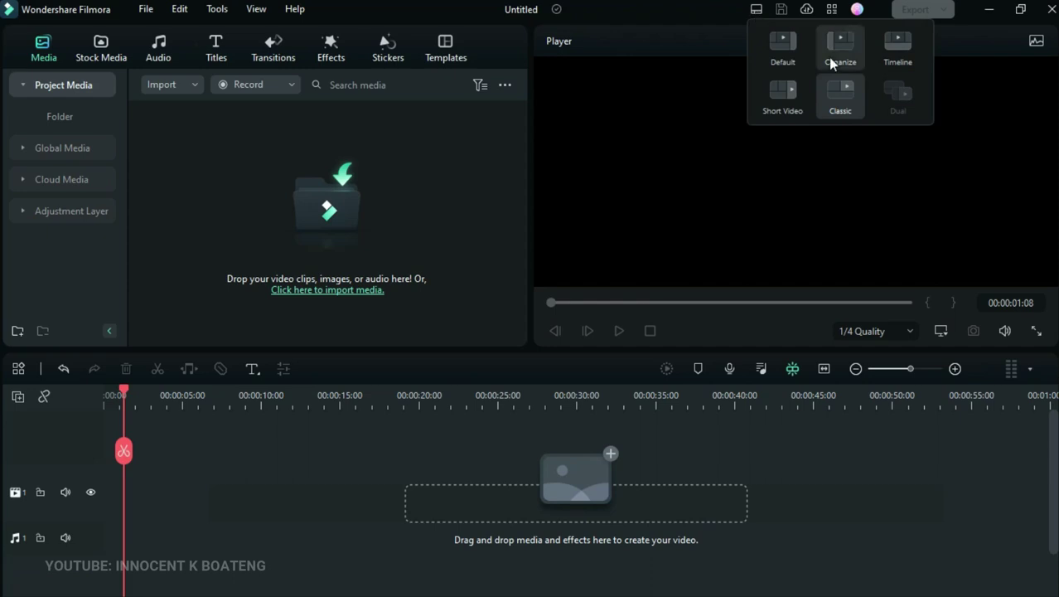
{"action": "left_click", "coordinate": [782, 55]}
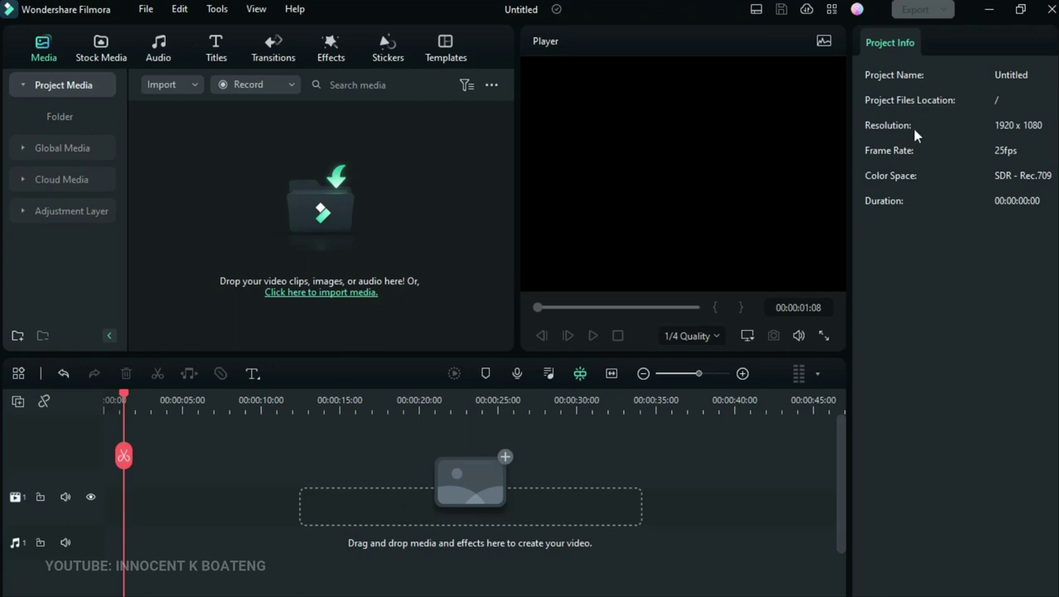
{"action": "left_click", "coordinate": [753, 11]}
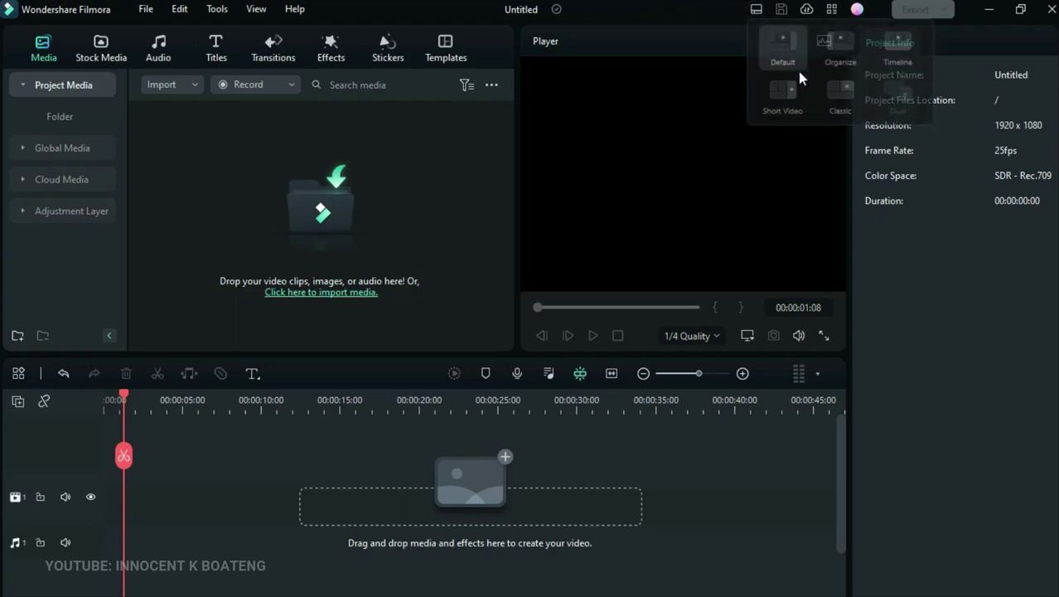
{"action": "left_click", "coordinate": [838, 54]}
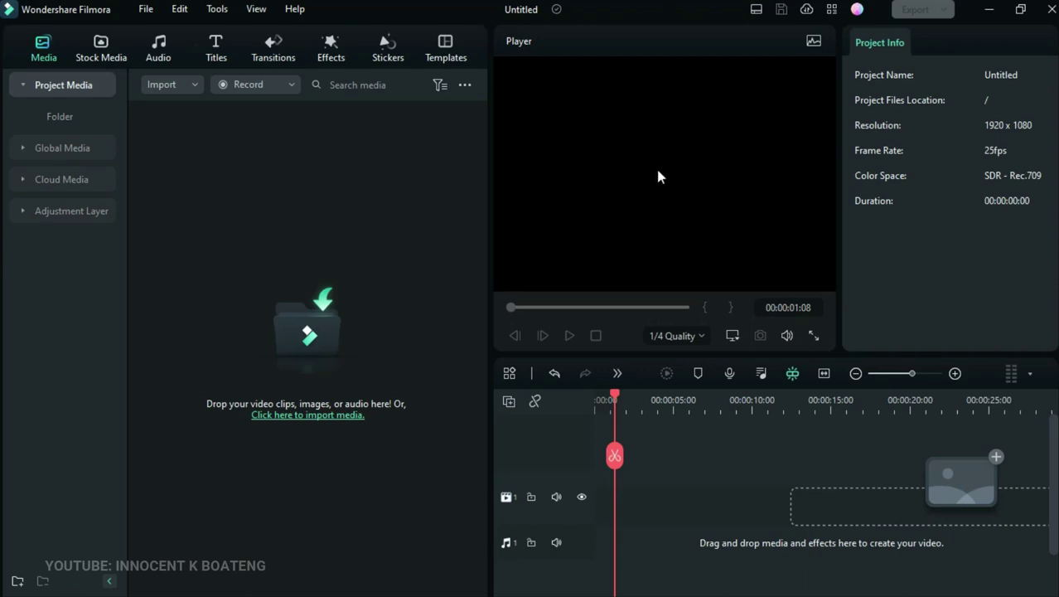
{"action": "left_click", "coordinate": [756, 9]}
{"action": "left_click", "coordinate": [777, 92]}
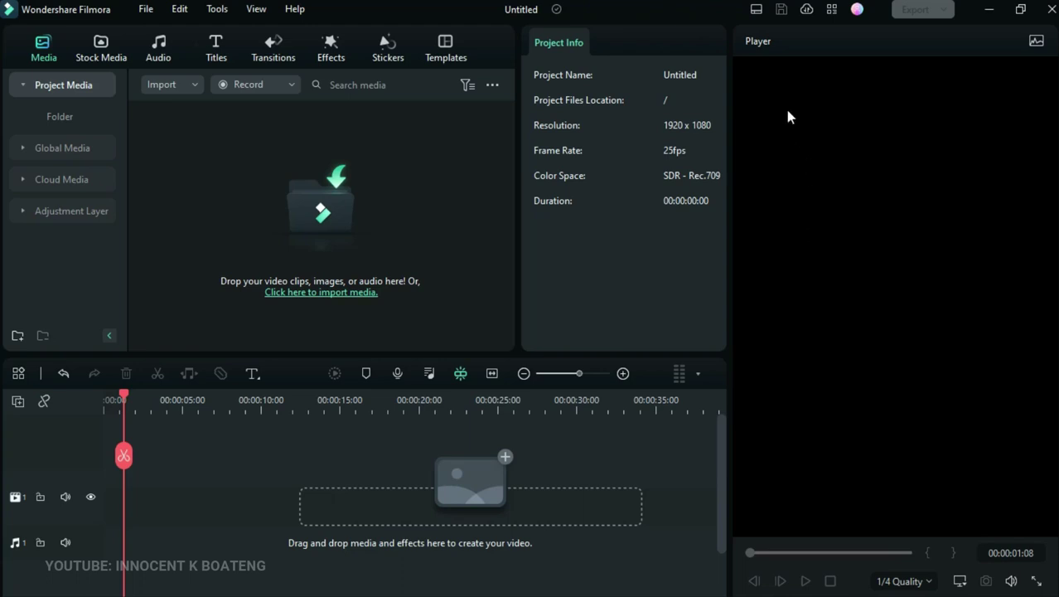
{"action": "left_click", "coordinate": [756, 11]}
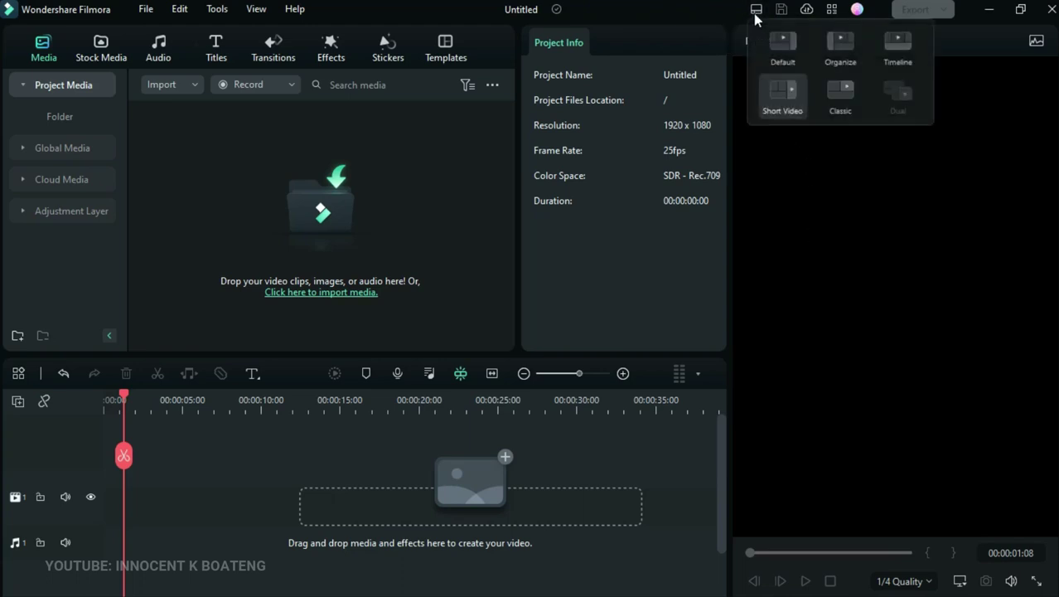
{"action": "left_click", "coordinate": [832, 105]}
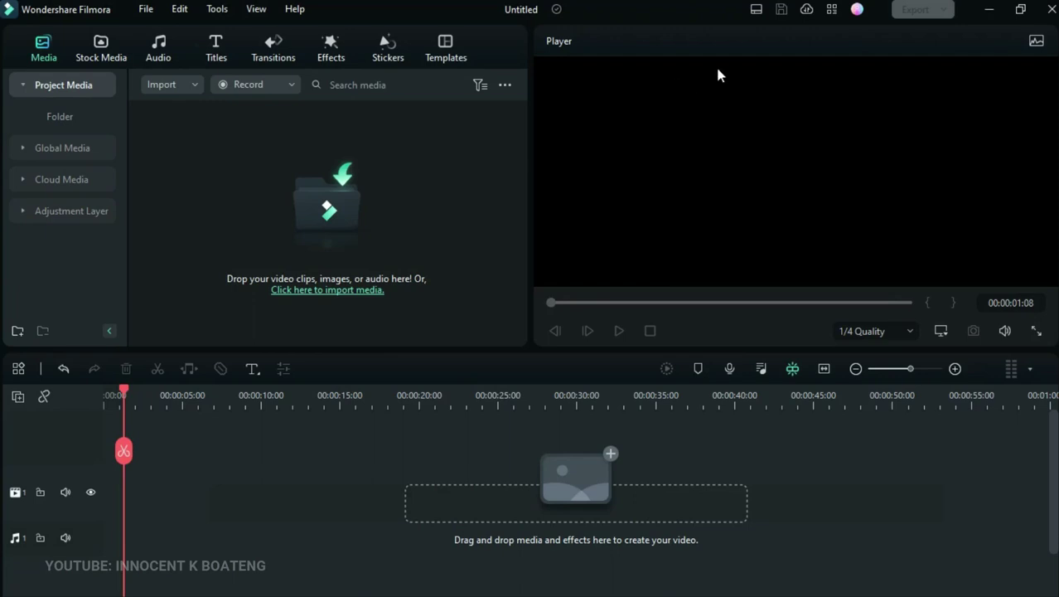
{"action": "left_click", "coordinate": [832, 16]}
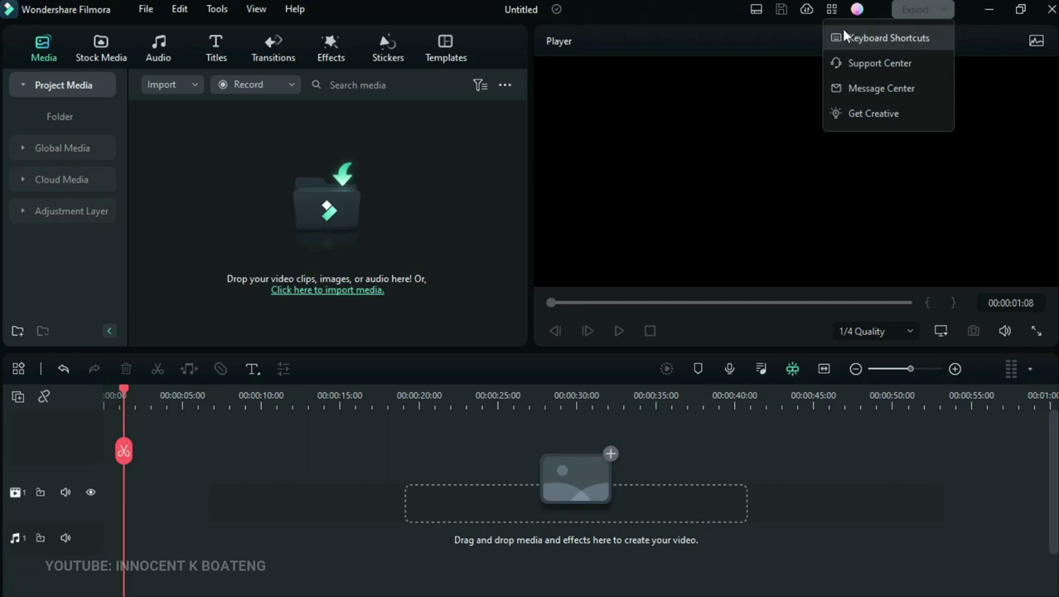
{"action": "left_click", "coordinate": [851, 37]}
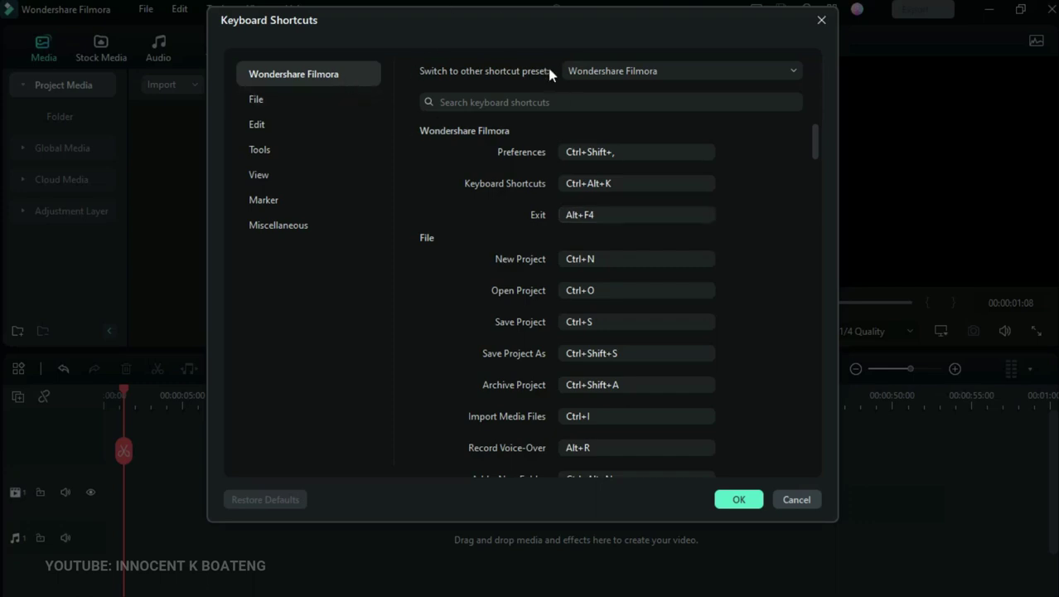
{"action": "scroll", "coordinate": [729, 176], "scroll_direction": "down", "scroll_amount": 1}
{"action": "scroll", "coordinate": [728, 183], "scroll_direction": "down", "scroll_amount": 7}
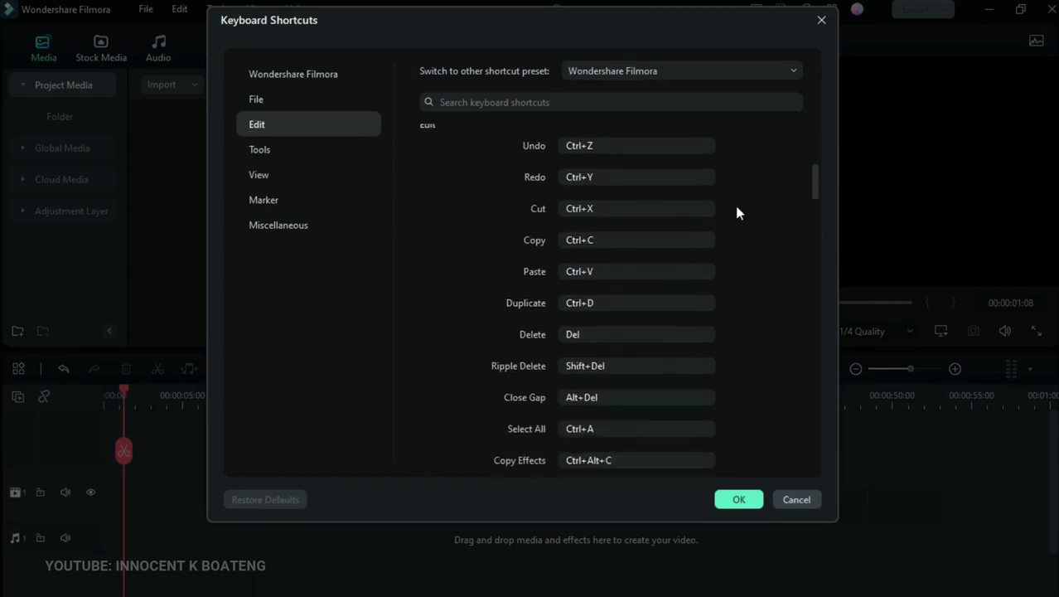
{"action": "scroll", "coordinate": [737, 210], "scroll_direction": "down", "scroll_amount": 6}
{"action": "scroll", "coordinate": [732, 220], "scroll_direction": "up", "scroll_amount": 15}
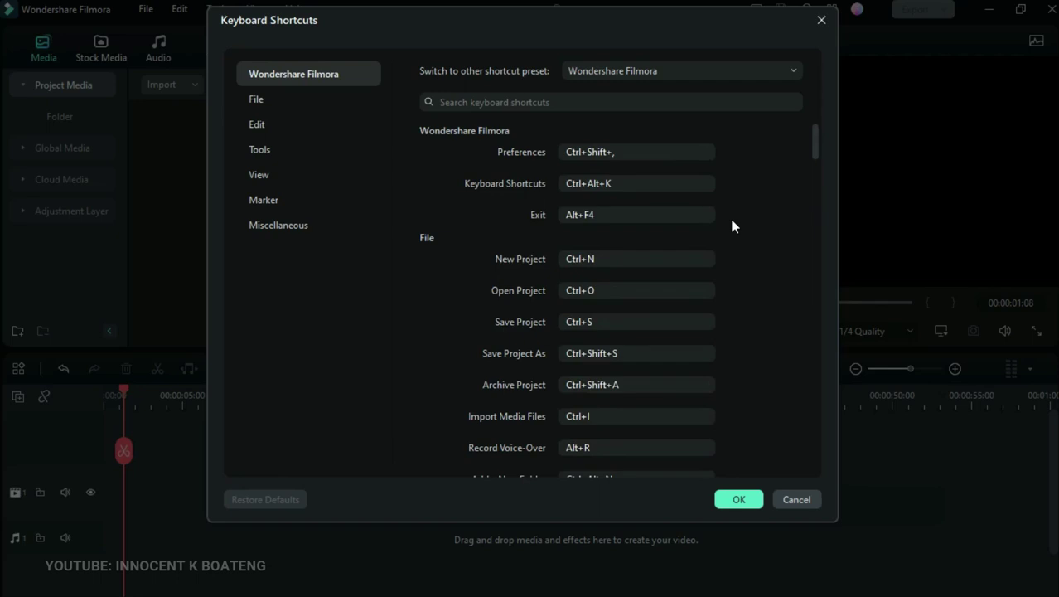
{"action": "left_click", "coordinate": [673, 82]}
{"action": "left_click", "coordinate": [643, 132]}
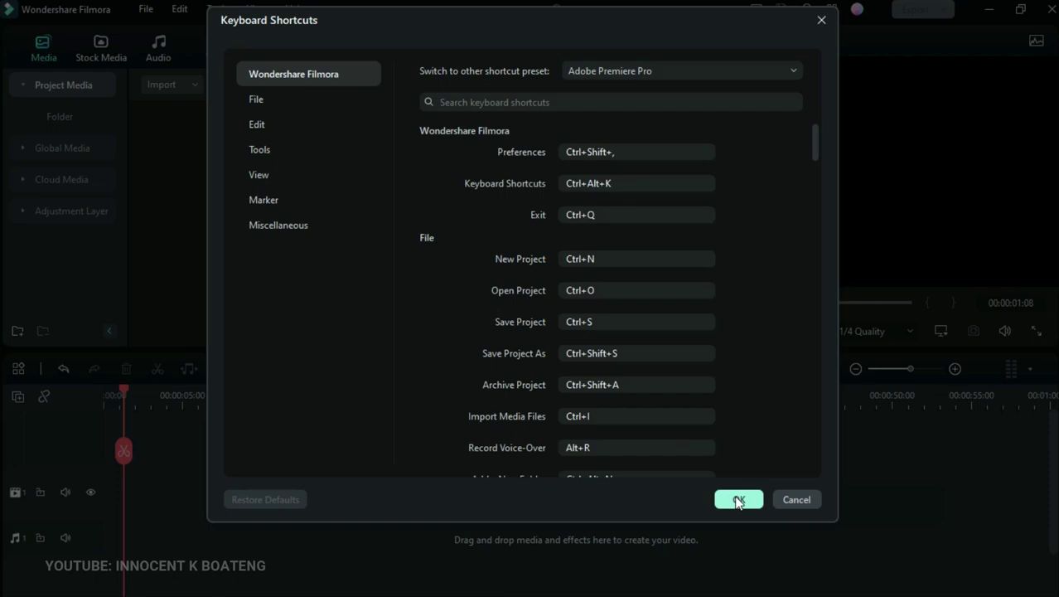
{"action": "left_click", "coordinate": [663, 73]}
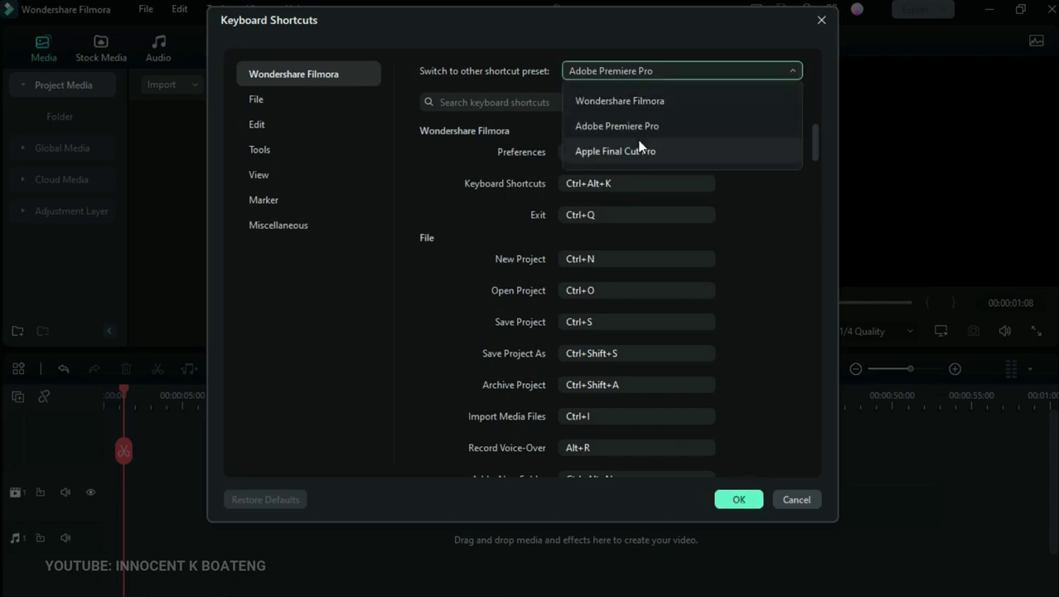
{"action": "left_click", "coordinate": [640, 149]}
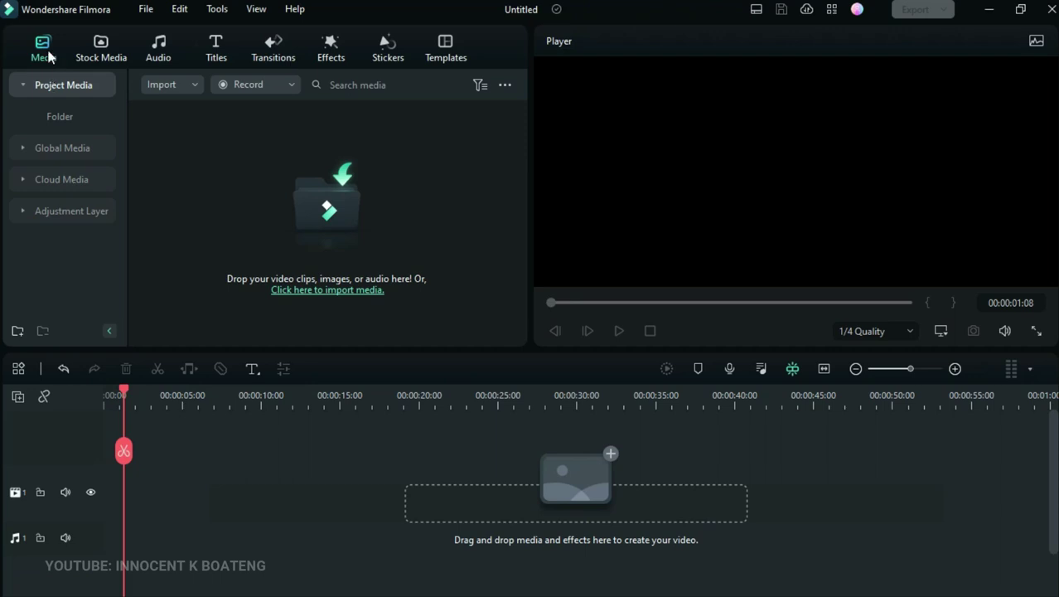
Step: Open the Stock Media library, collapsing Filmstock and briefly returning to project media
{"action": "left_click", "coordinate": [98, 50]}
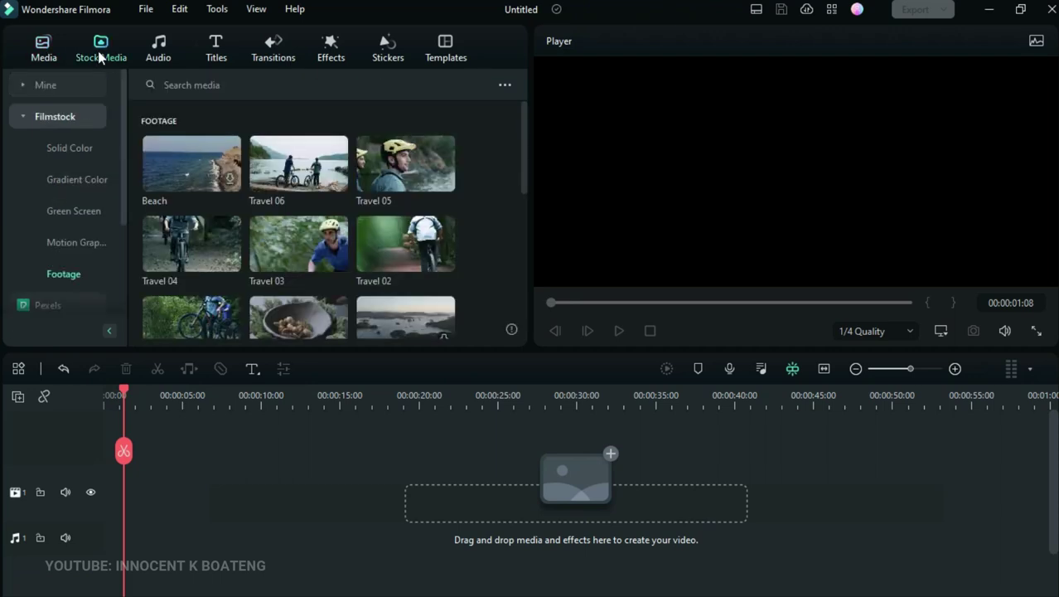
{"action": "left_click", "coordinate": [60, 110]}
{"action": "left_click", "coordinate": [43, 53]}
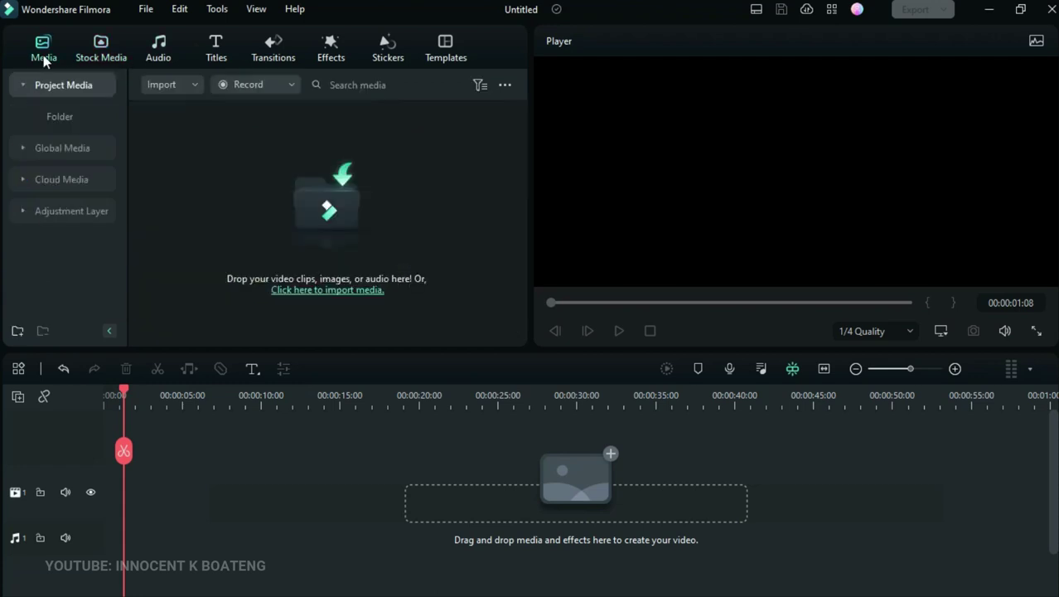
{"action": "left_click", "coordinate": [117, 58]}
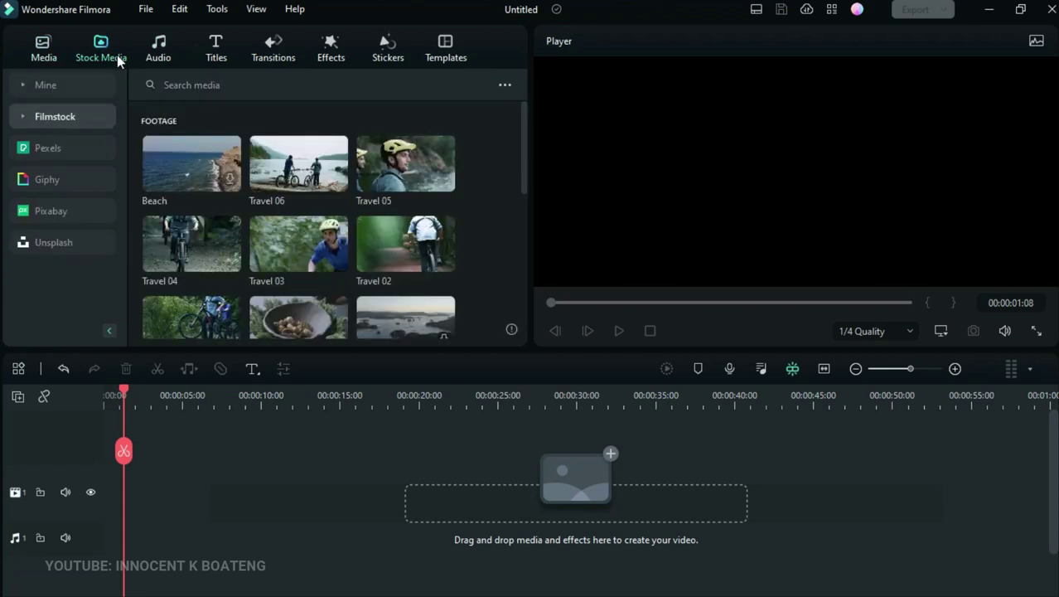
Step: Browse Filmstock solid colours, gradients, green screen, motion graphics and travel footage, then the music library
{"action": "left_click", "coordinate": [56, 116]}
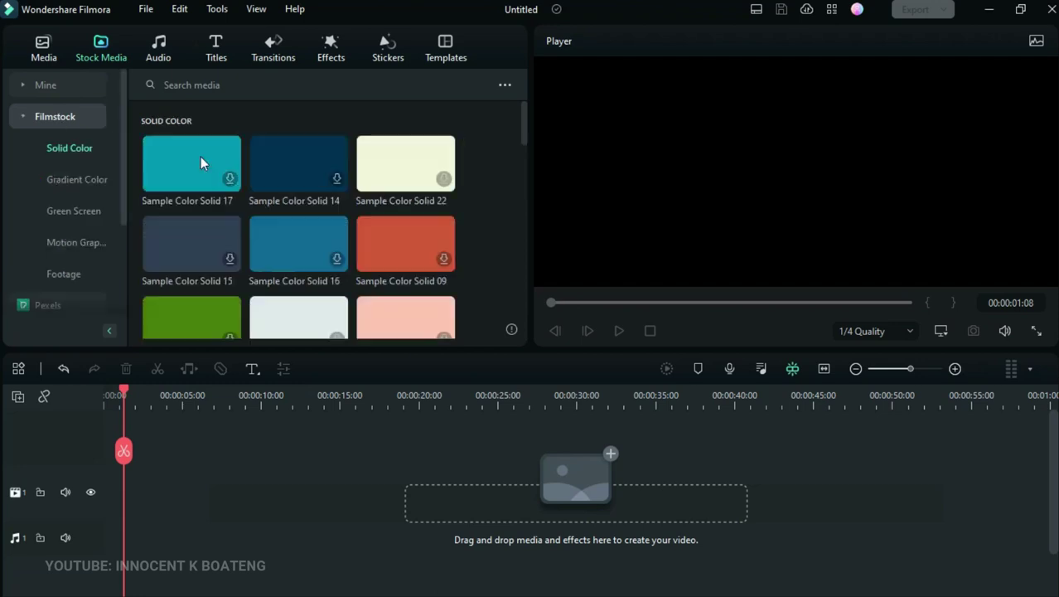
{"action": "left_click", "coordinate": [76, 177]}
{"action": "left_click", "coordinate": [75, 211]}
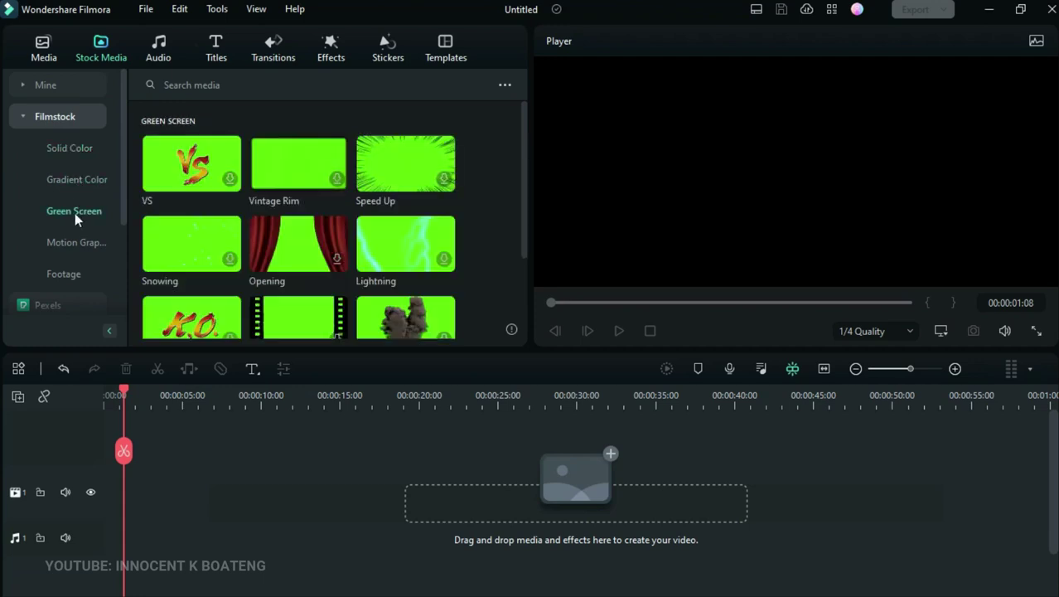
{"action": "left_click", "coordinate": [72, 241]}
{"action": "left_click", "coordinate": [66, 272]}
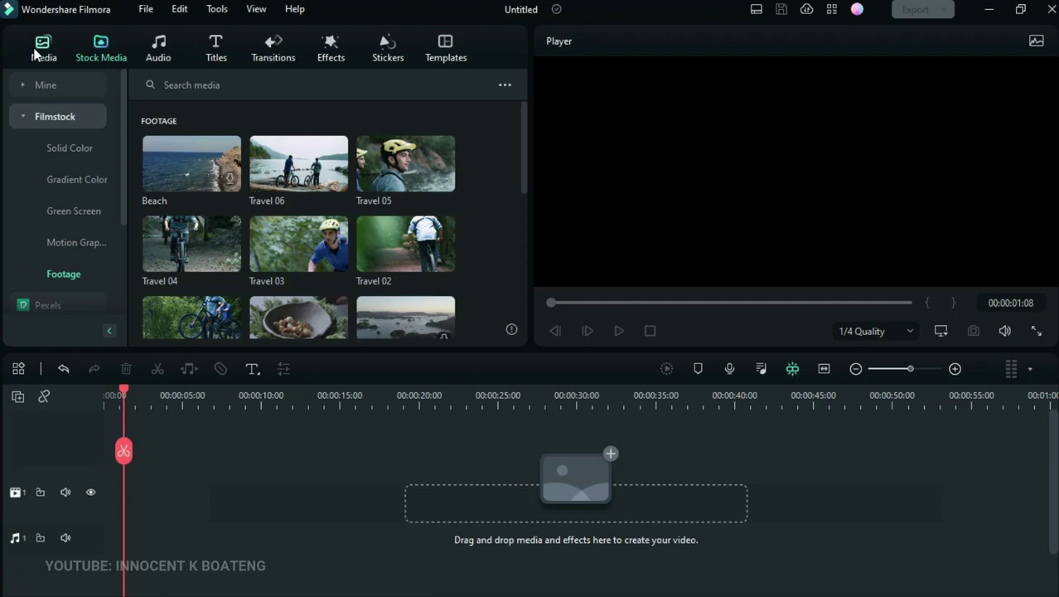
{"action": "left_click", "coordinate": [158, 50]}
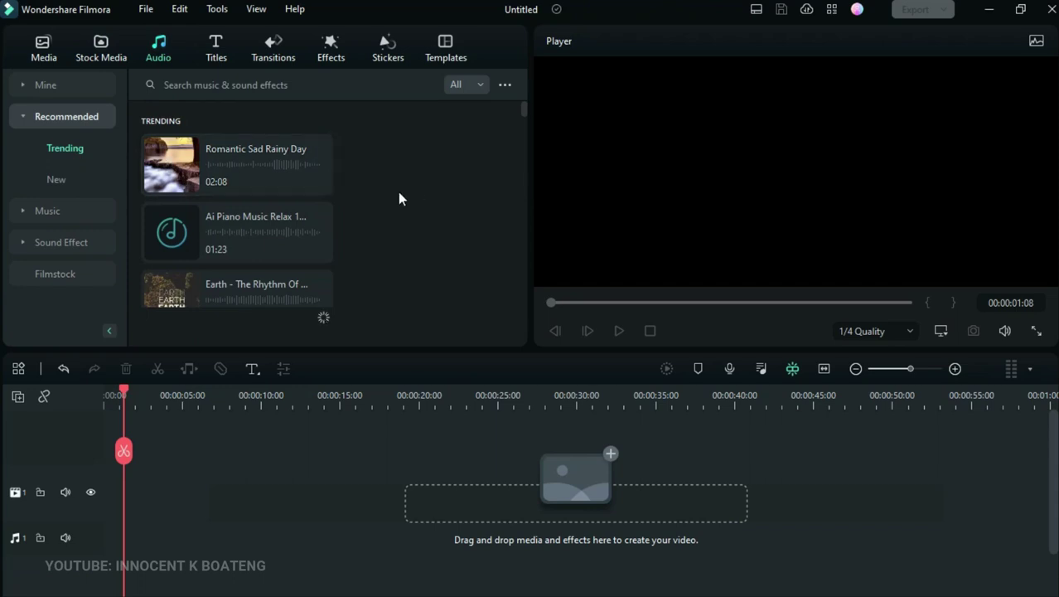
Step: Scroll through the music library, then browse the title presets and transitions
{"action": "scroll", "coordinate": [399, 206], "scroll_direction": "down", "scroll_amount": 5}
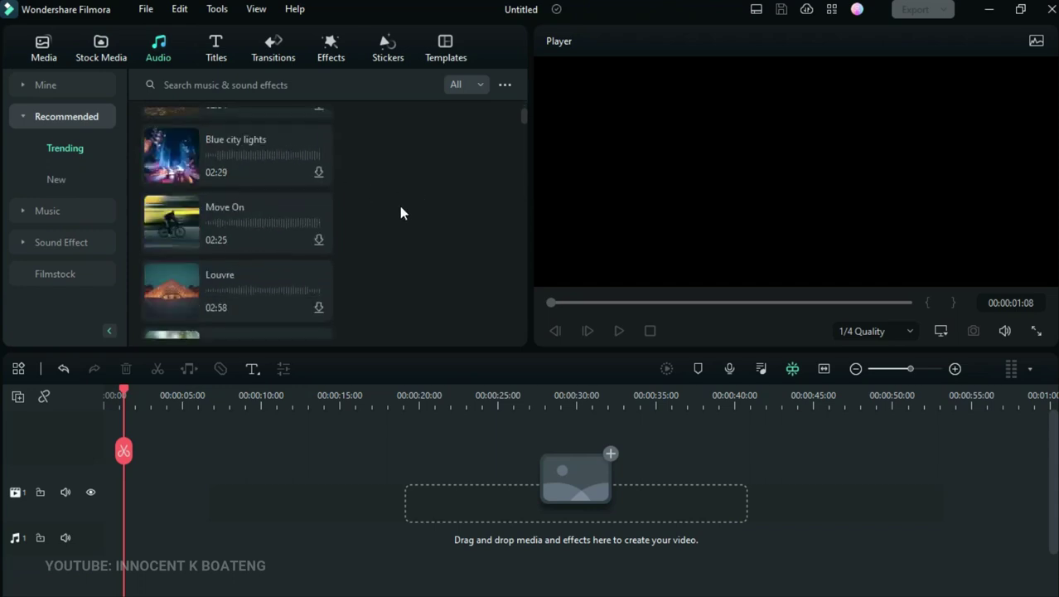
{"action": "scroll", "coordinate": [400, 207], "scroll_direction": "up", "scroll_amount": 5}
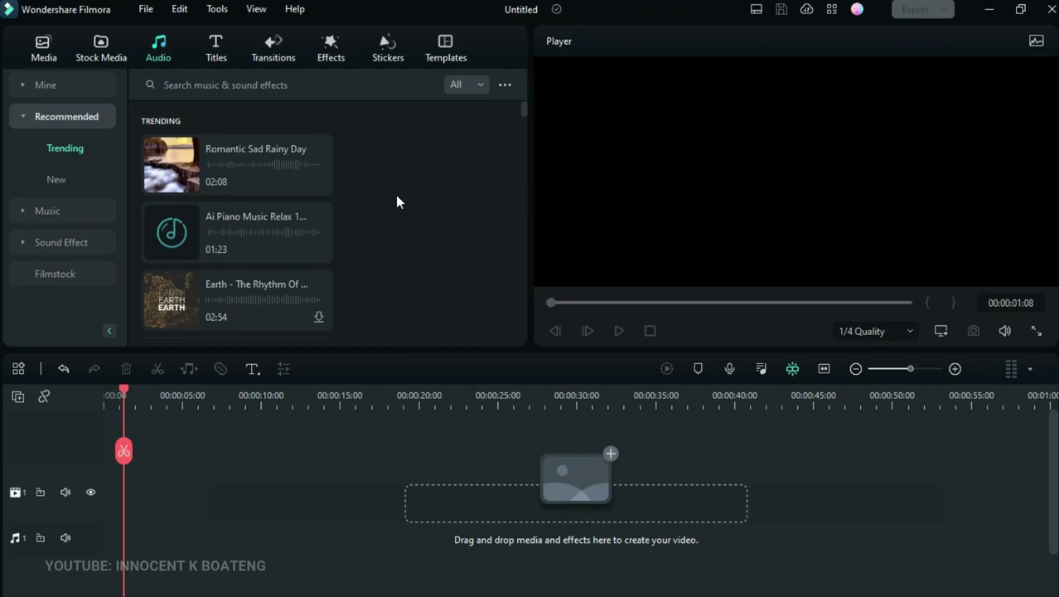
{"action": "left_click", "coordinate": [217, 48]}
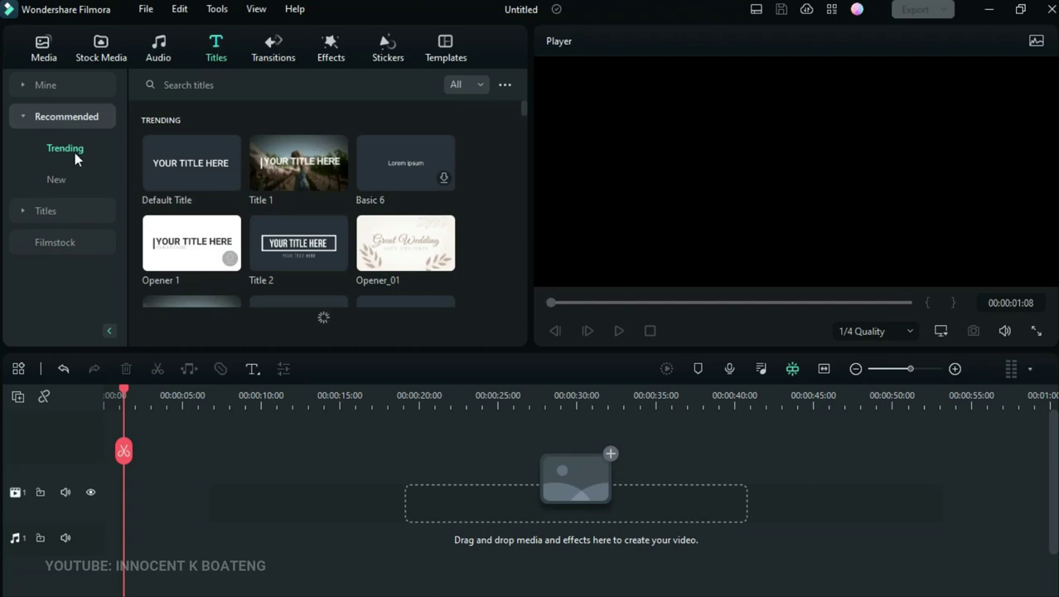
{"action": "left_click", "coordinate": [274, 48]}
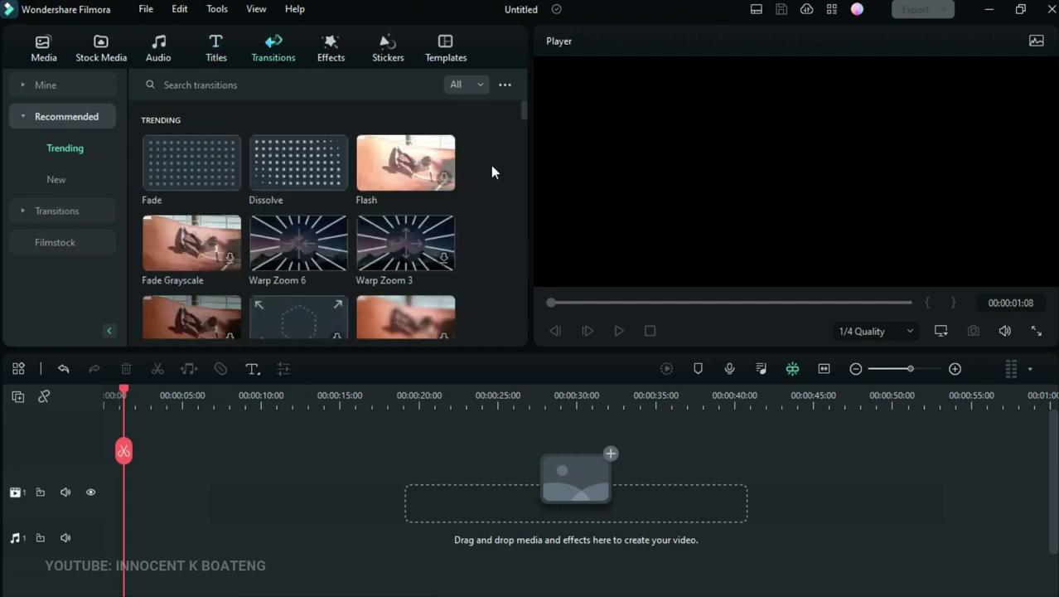
{"action": "scroll", "coordinate": [491, 171], "scroll_direction": "down", "scroll_amount": 2}
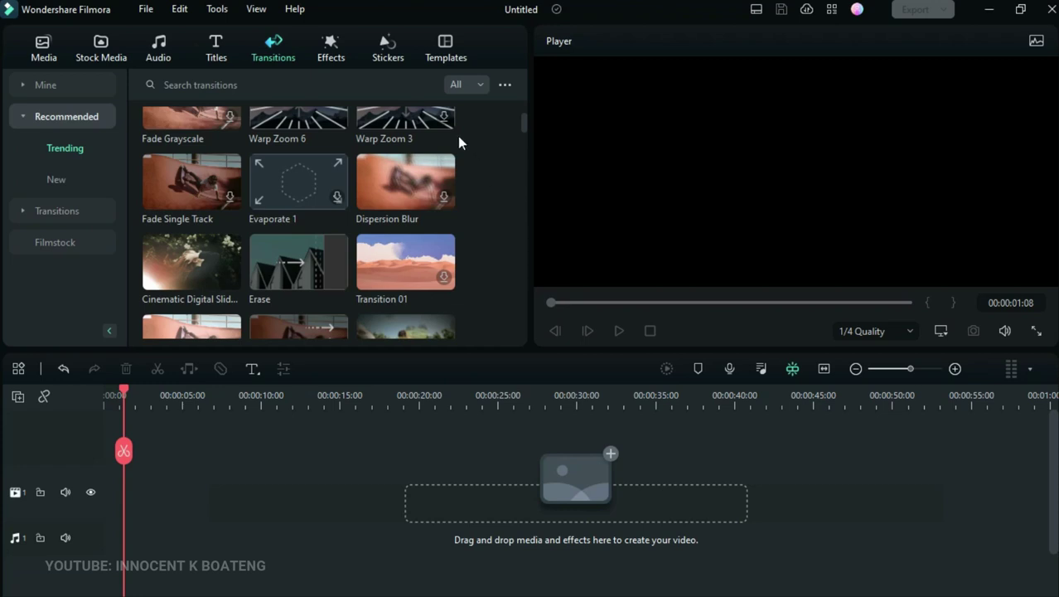
Step: Show the Split Screen video templates, then go back to the empty project media
{"action": "left_click", "coordinate": [450, 54]}
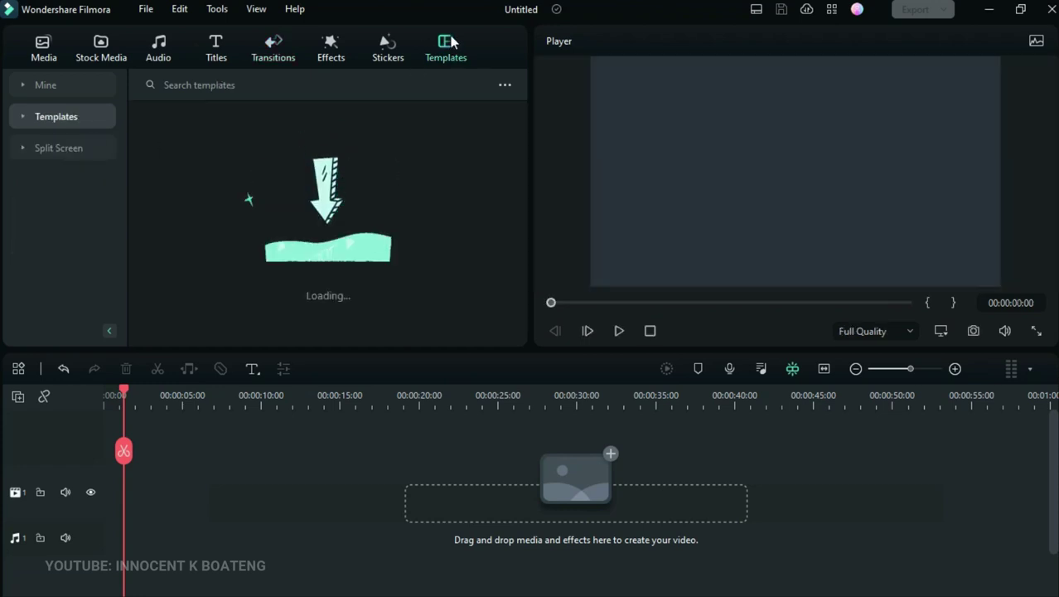
{"action": "left_click", "coordinate": [24, 117]}
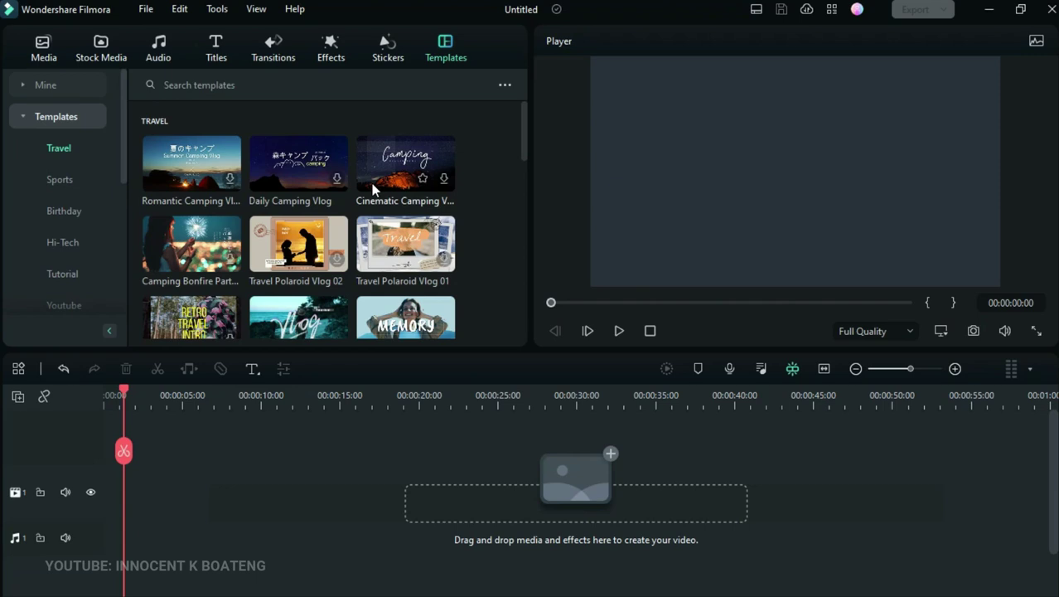
{"action": "scroll", "coordinate": [369, 211], "scroll_direction": "down", "scroll_amount": 3}
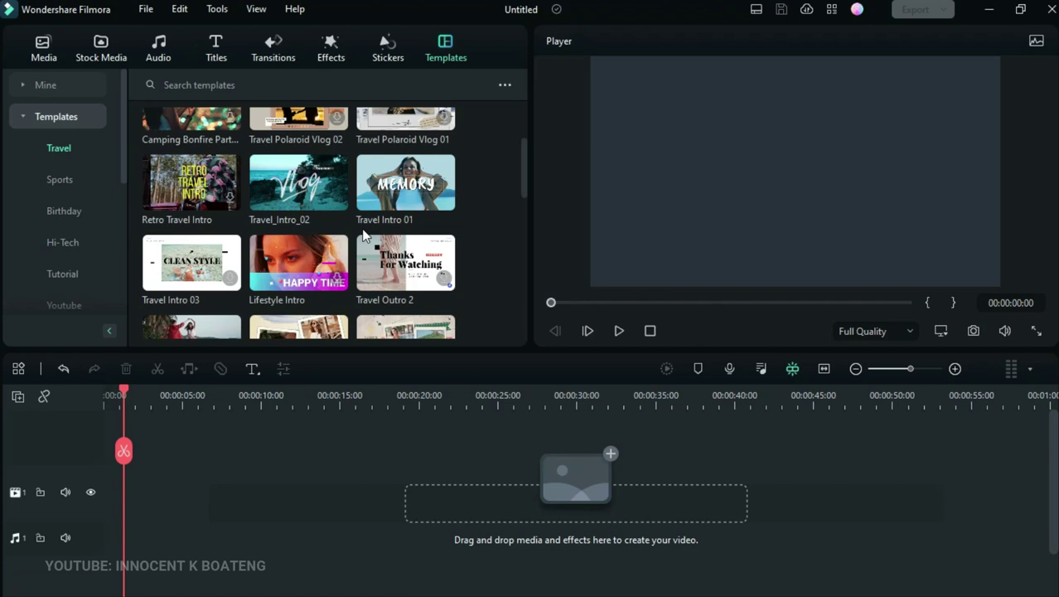
{"action": "scroll", "coordinate": [76, 199], "scroll_direction": "down", "scroll_amount": 5}
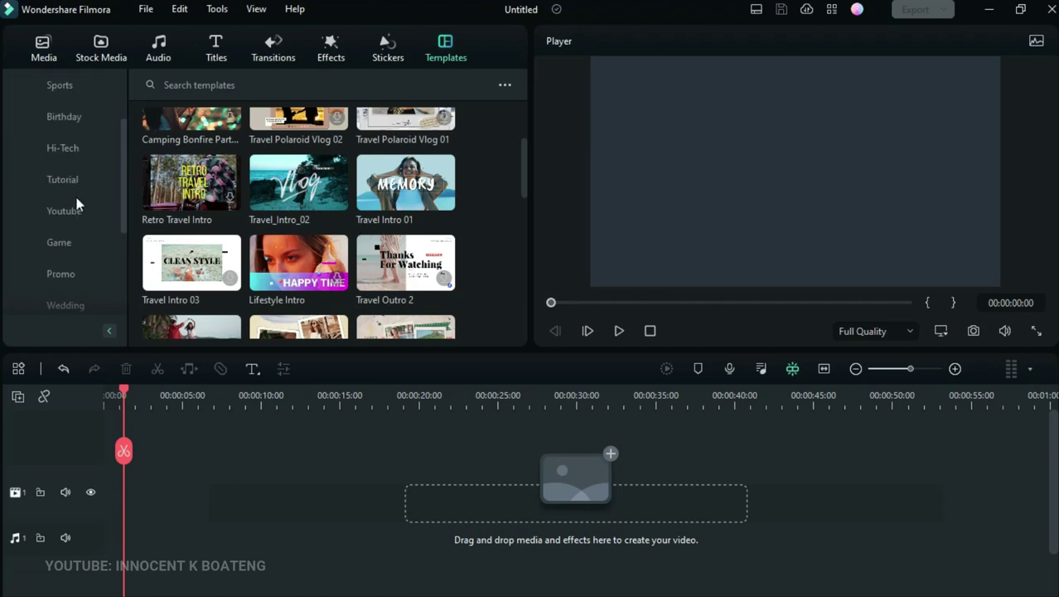
{"action": "left_click", "coordinate": [23, 276]}
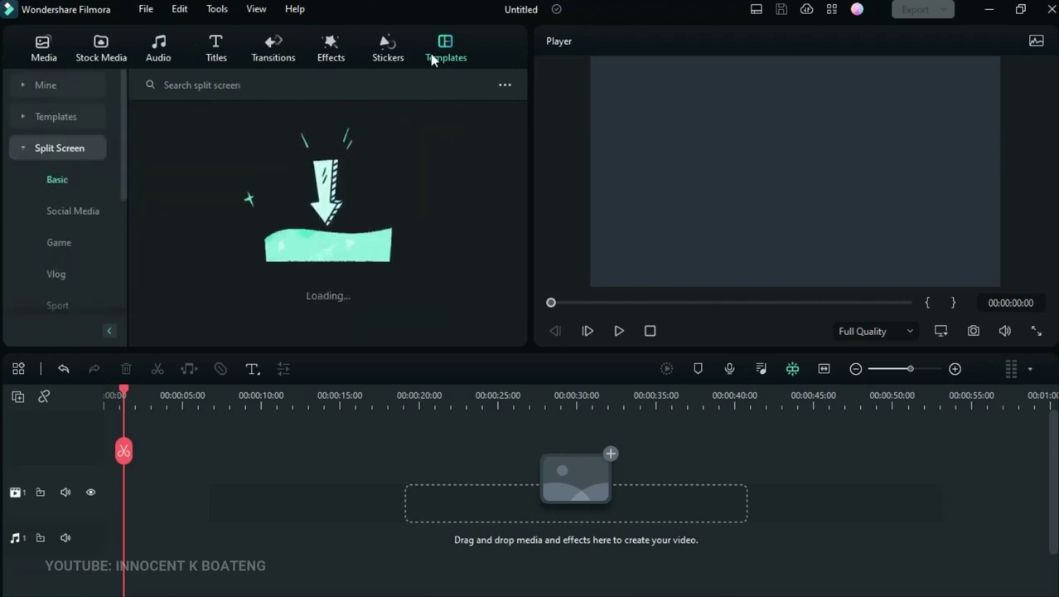
{"action": "left_click", "coordinate": [42, 54]}
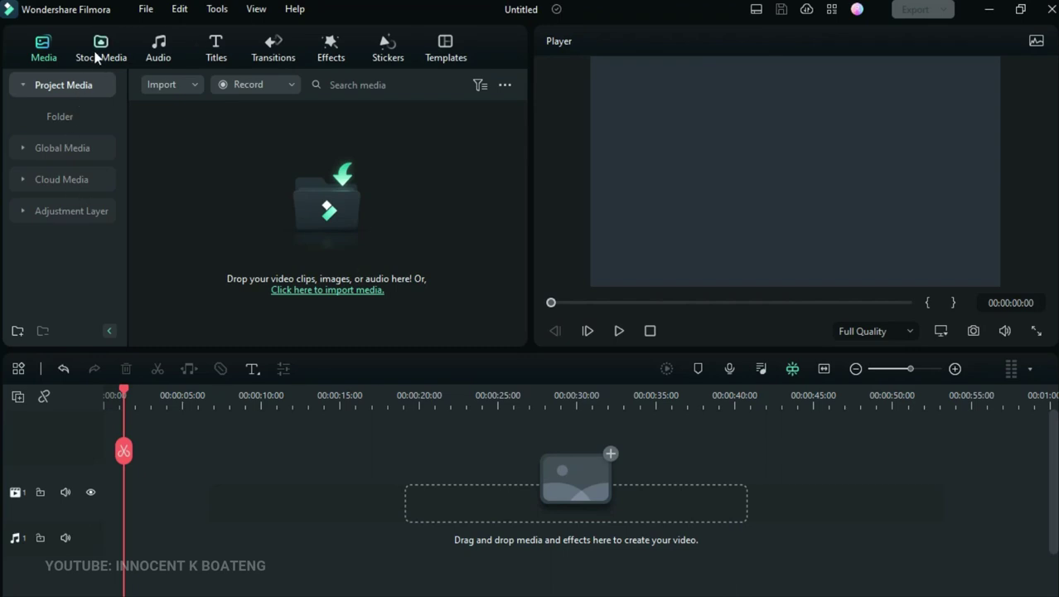
Step: Open Filmstock stock footage and drag Travel 05 onto the timeline's video track
{"action": "left_click", "coordinate": [99, 51]}
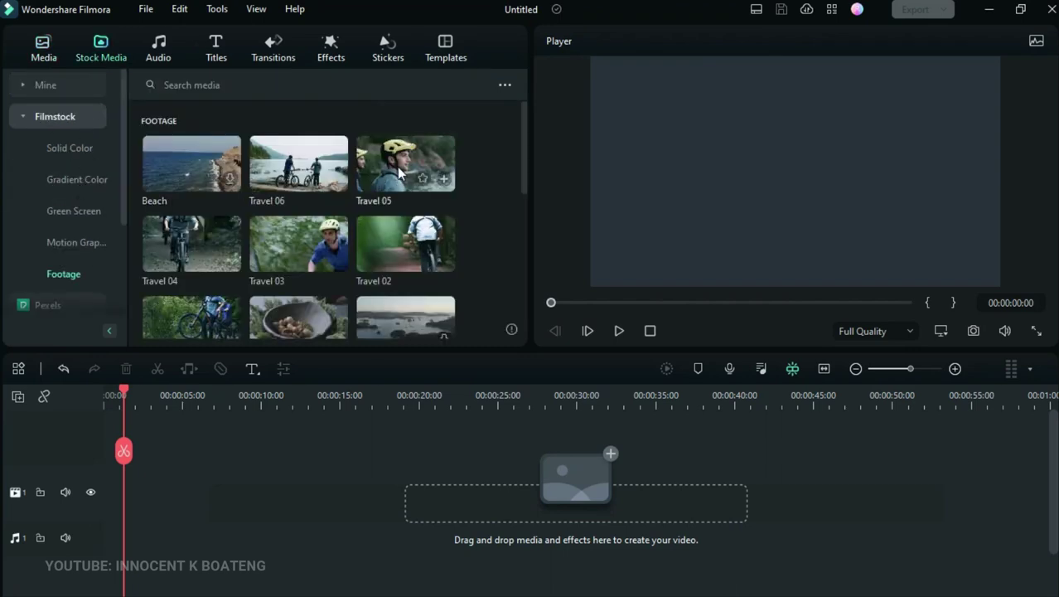
{"action": "left_click_drag", "start_coordinate": [386, 174], "coordinate": [190, 497]}
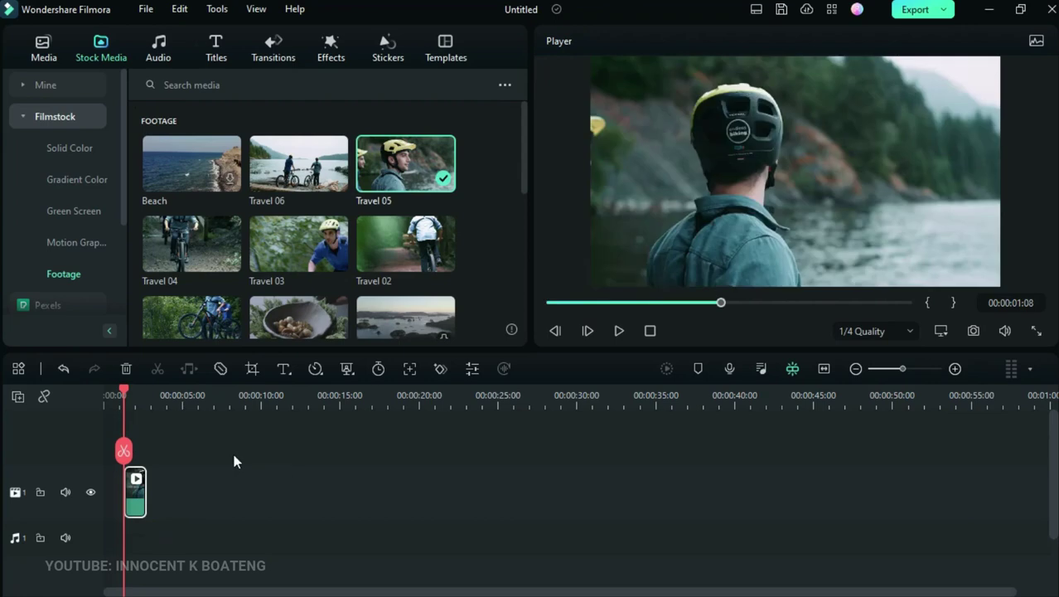
{"action": "scroll", "coordinate": [227, 489], "scroll_direction": "up", "scroll_amount": 2}
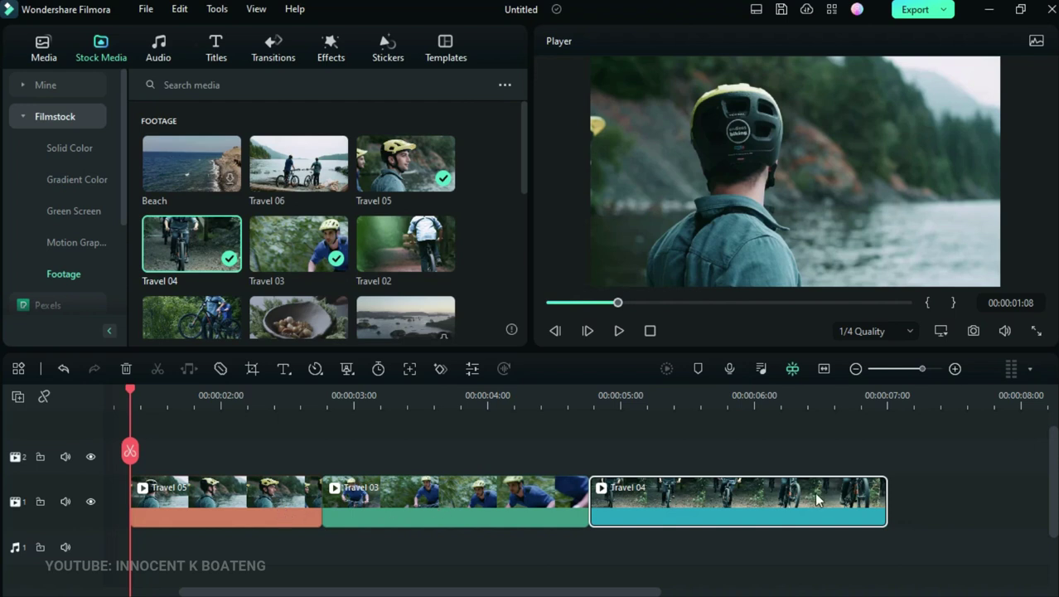
Step: Drag an Adjustment Layer preset from project media onto track 2 above the clips
{"action": "left_click", "coordinate": [43, 50]}
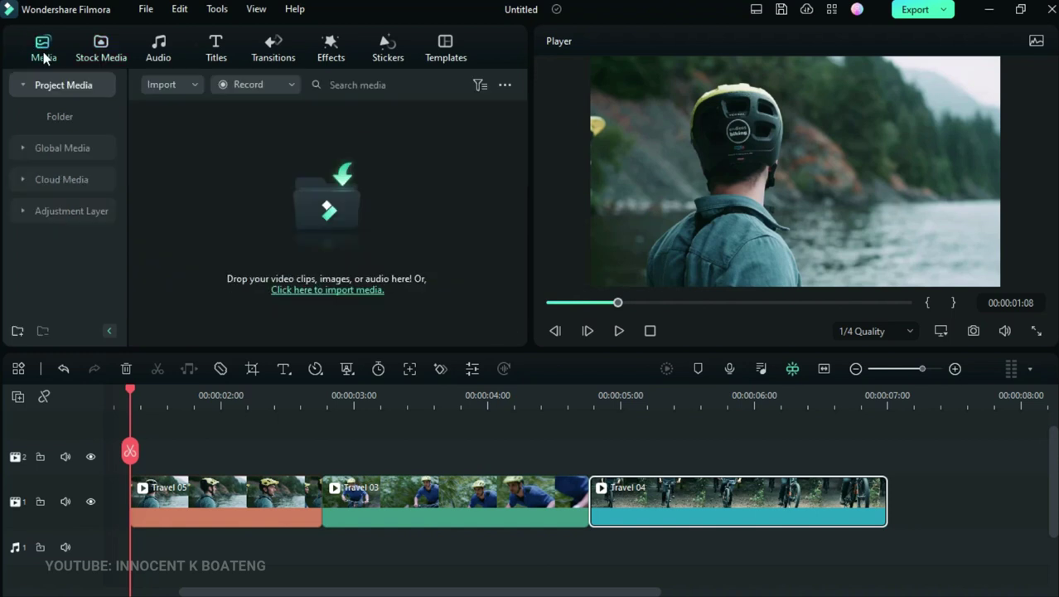
{"action": "left_click", "coordinate": [69, 210]}
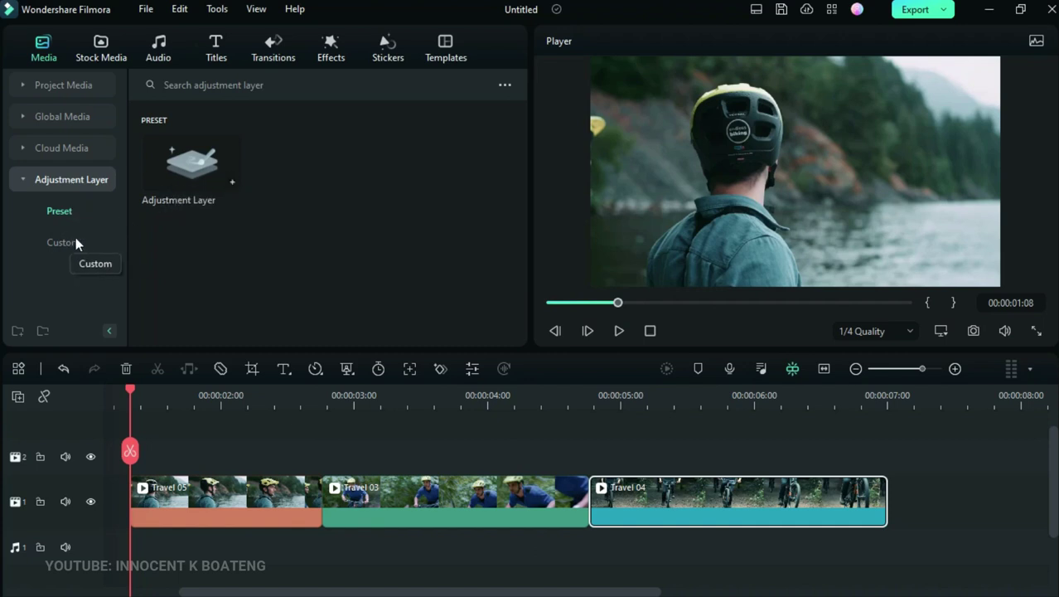
{"action": "left_click_drag", "start_coordinate": [161, 166], "coordinate": [134, 453]}
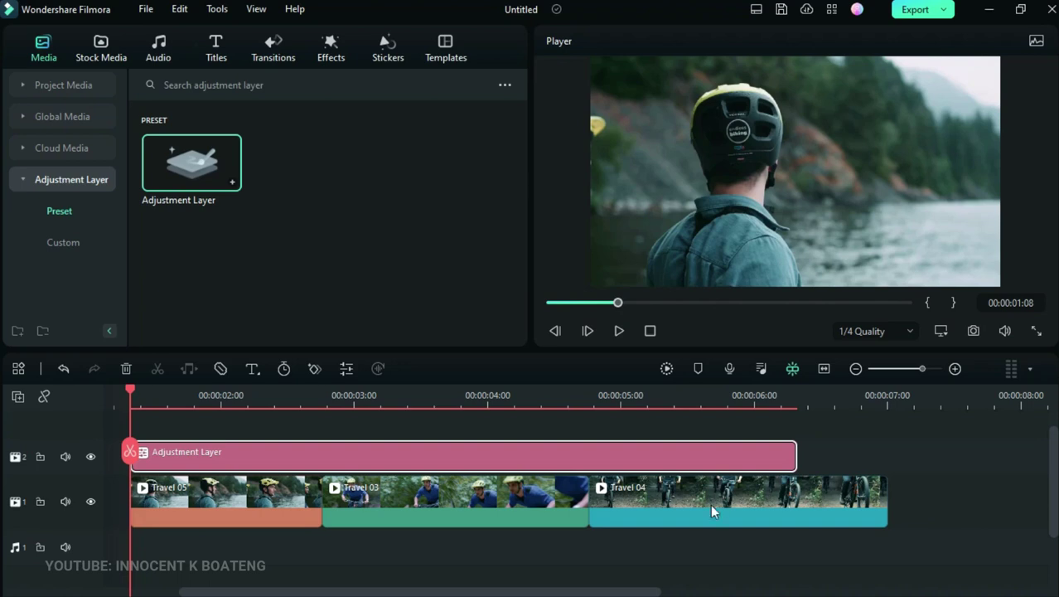
Step: Open the adjustment layer's Color settings and toggle track 2 visibility to compare the look
{"action": "double_click", "coordinate": [364, 450]}
{"action": "scroll", "coordinate": [276, 169], "scroll_direction": "down", "scroll_amount": 1}
{"action": "scroll", "coordinate": [242, 210], "scroll_direction": "up", "scroll_amount": 1}
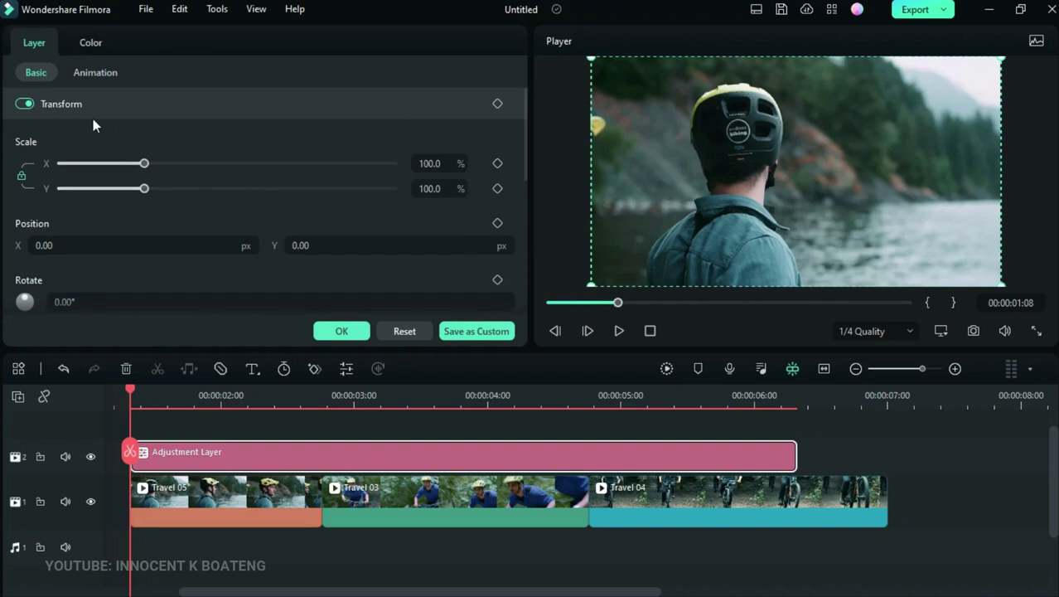
{"action": "left_click", "coordinate": [90, 42]}
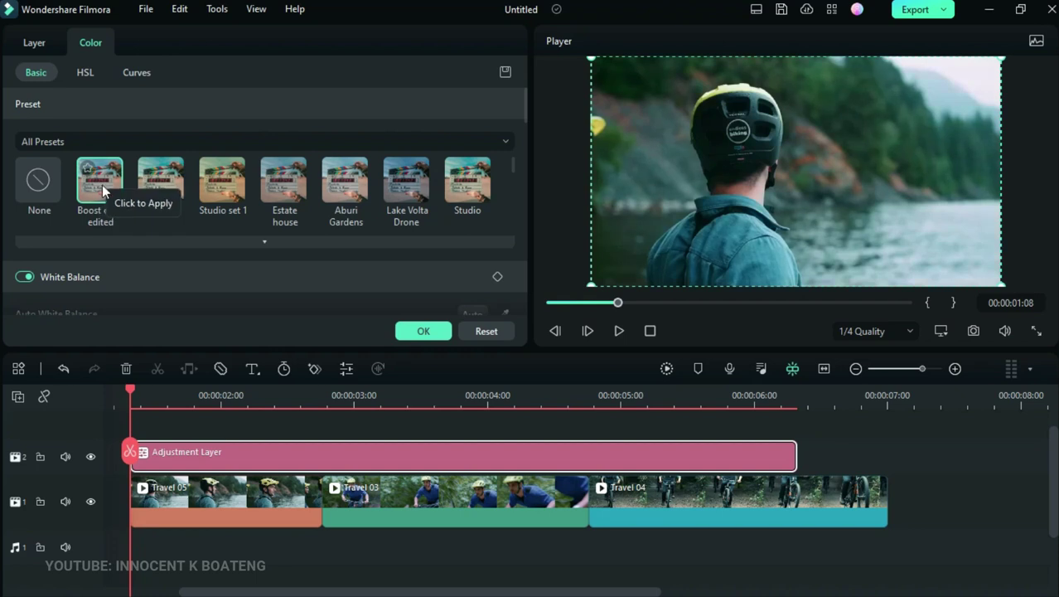
{"action": "left_click", "coordinate": [91, 456]}
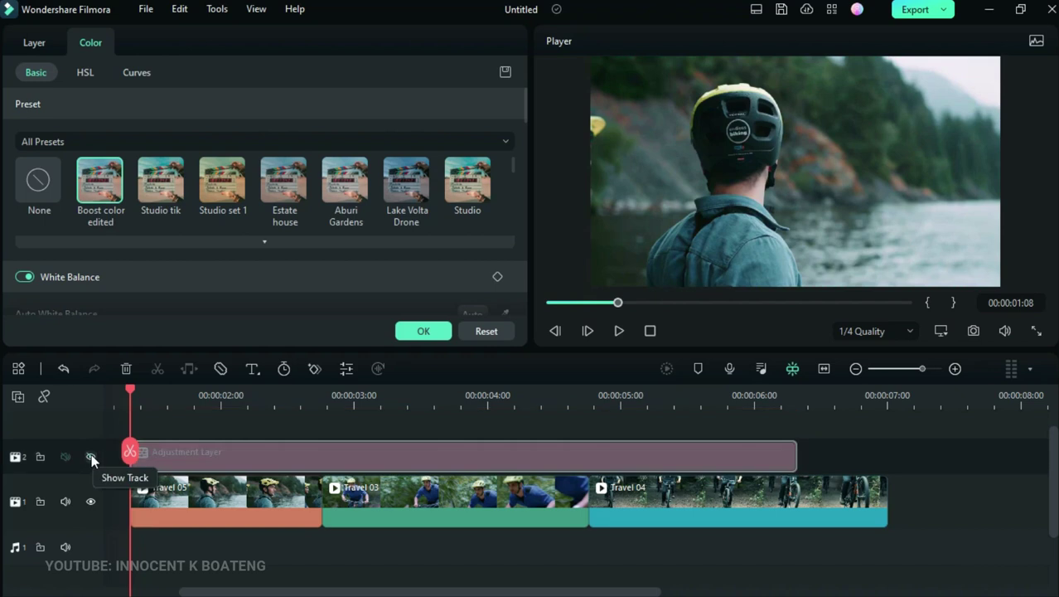
{"action": "left_click", "coordinate": [91, 456]}
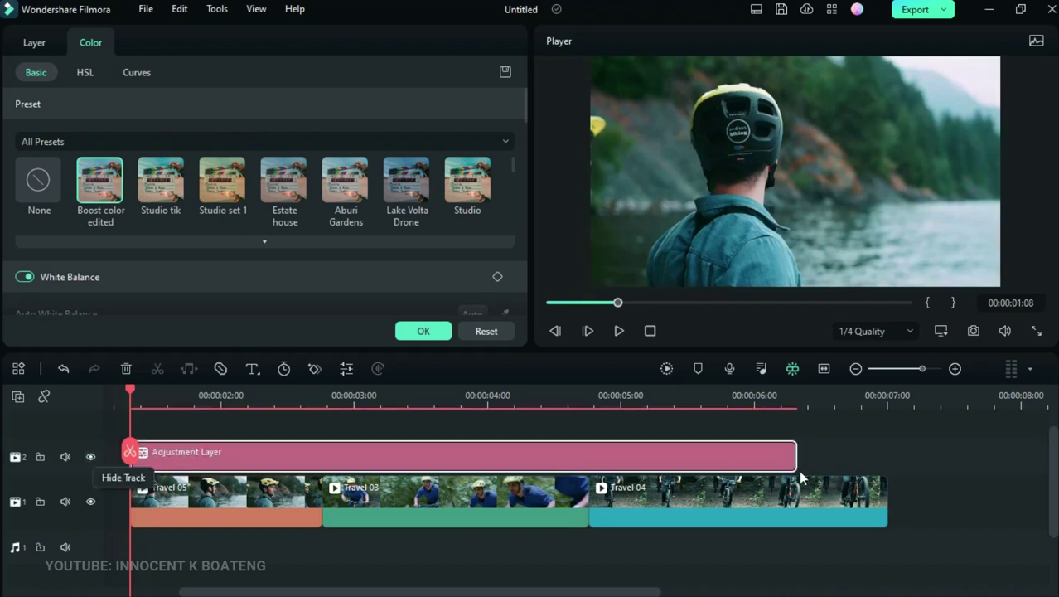
Step: Trim the adjustment layer to 00:00:02:20, extend it across all three clips, and play the preview
{"action": "left_click_drag", "start_coordinate": [796, 458], "coordinate": [323, 464]}
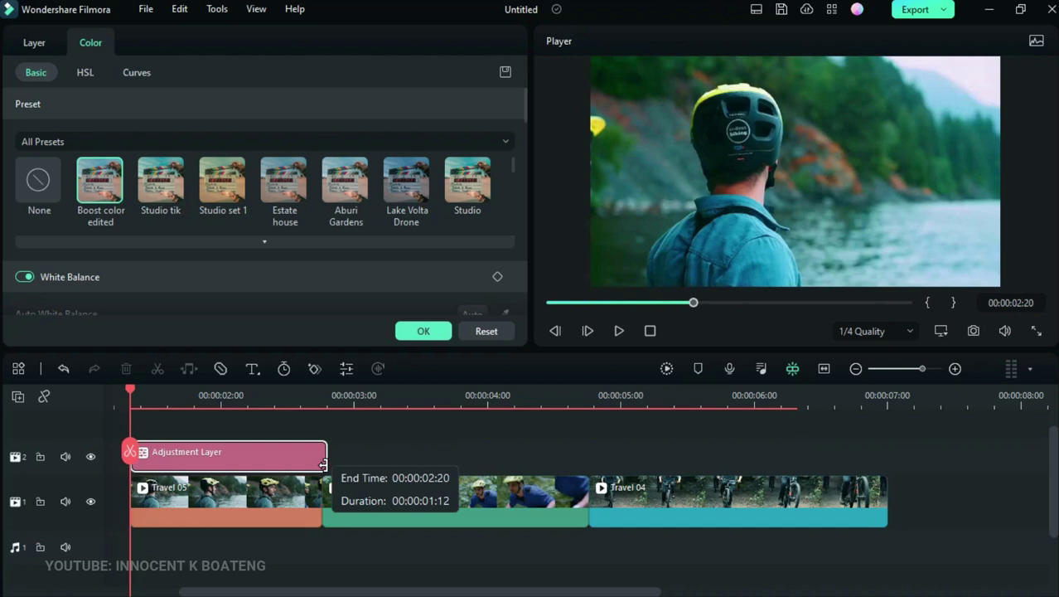
{"action": "left_click", "coordinate": [238, 396]}
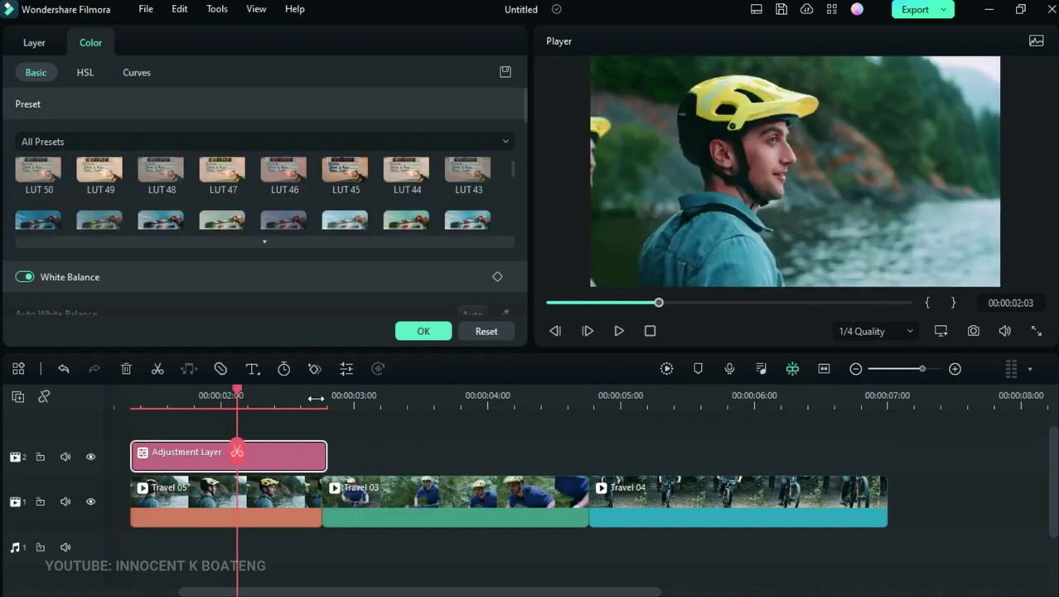
{"action": "left_click", "coordinate": [386, 395]}
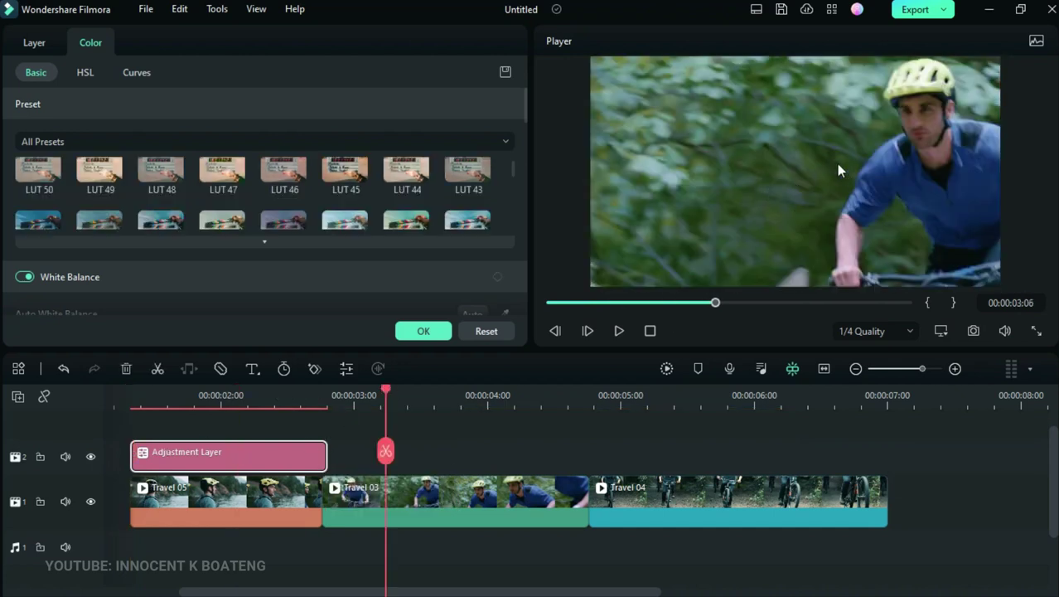
{"action": "left_click_drag", "start_coordinate": [327, 455], "coordinate": [886, 450]}
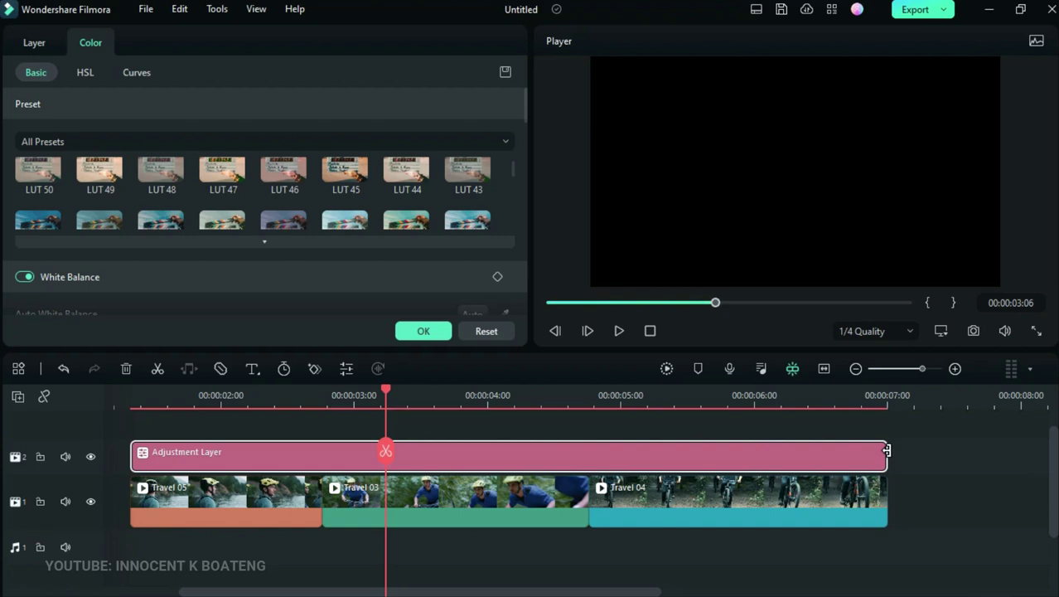
{"action": "key", "text": "space"}
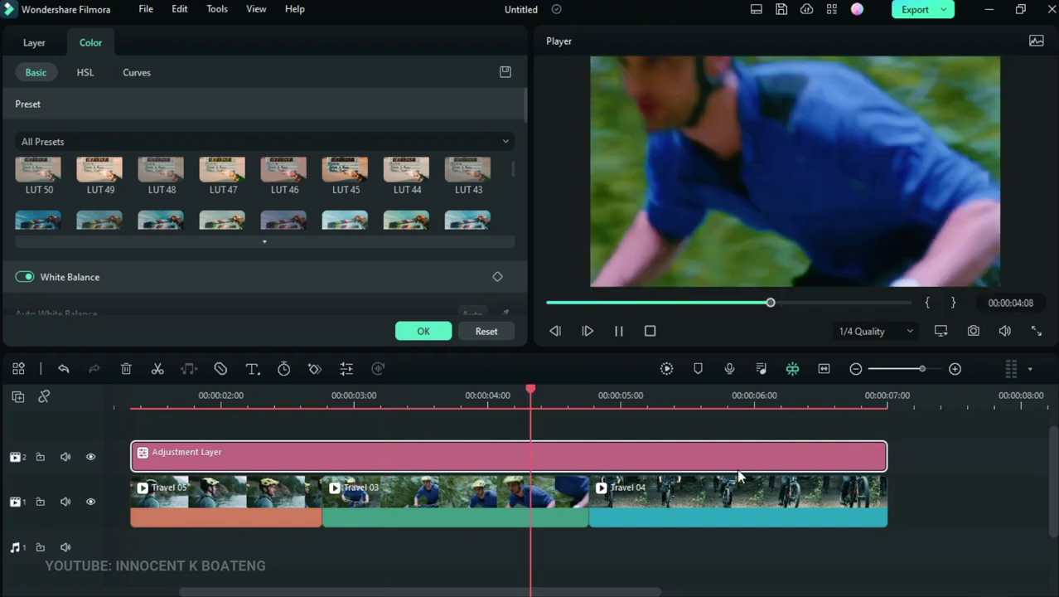
{"action": "key", "text": "space"}
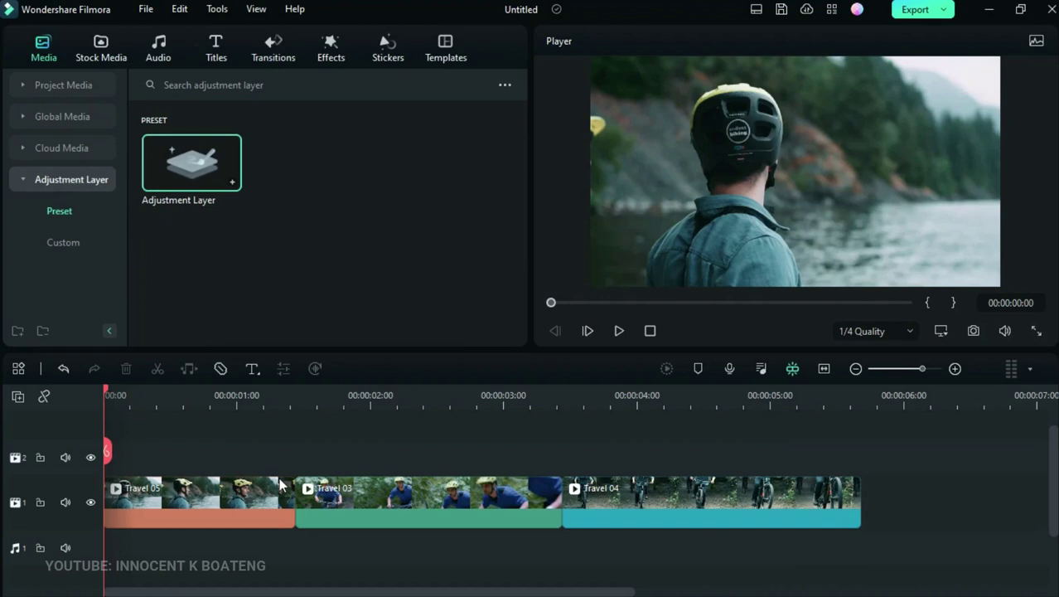
Step: Show the AI Tools settings for Travel 05, with Chroma Key and AI Portrait off
{"action": "double_click", "coordinate": [280, 484]}
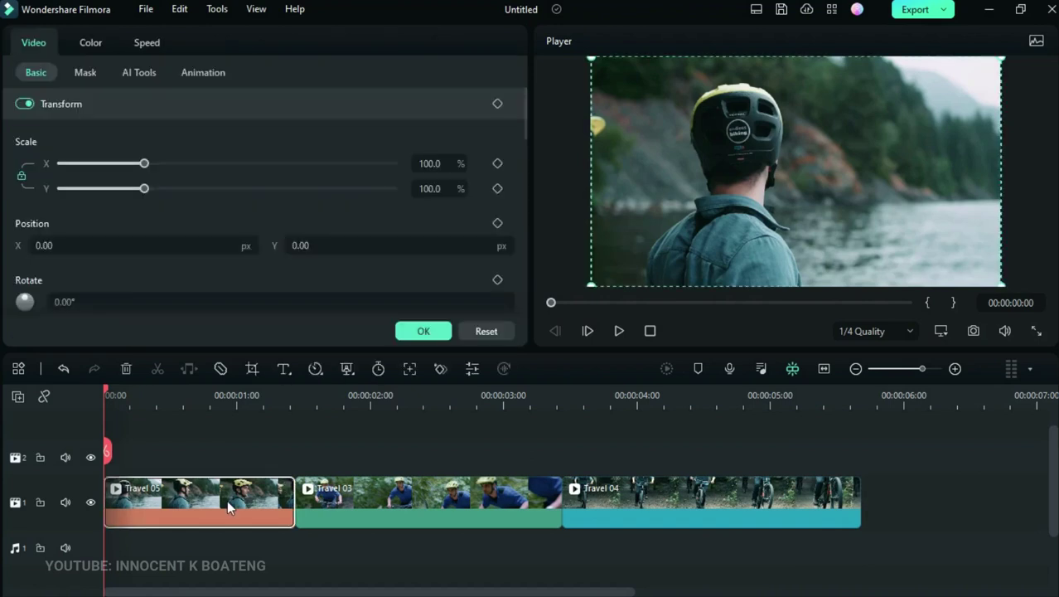
{"action": "left_click", "coordinate": [146, 75]}
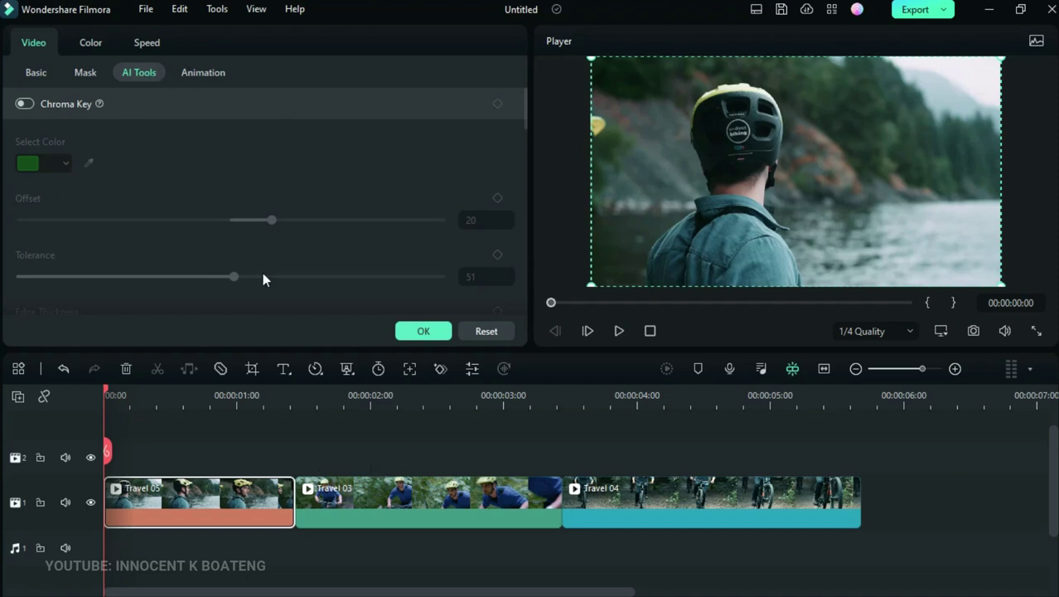
{"action": "scroll", "coordinate": [270, 221], "scroll_direction": "down", "scroll_amount": 3}
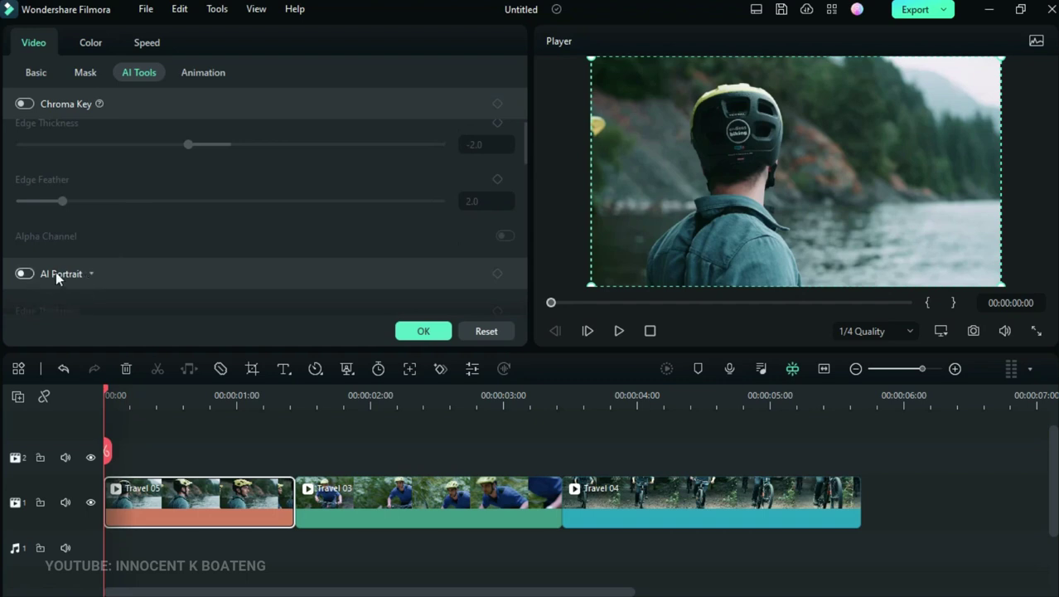
{"action": "scroll", "coordinate": [74, 269], "scroll_direction": "down", "scroll_amount": 2}
{"action": "scroll", "coordinate": [95, 262], "scroll_direction": "up", "scroll_amount": 1}
{"action": "scroll", "coordinate": [95, 262], "scroll_direction": "down", "scroll_amount": 1}
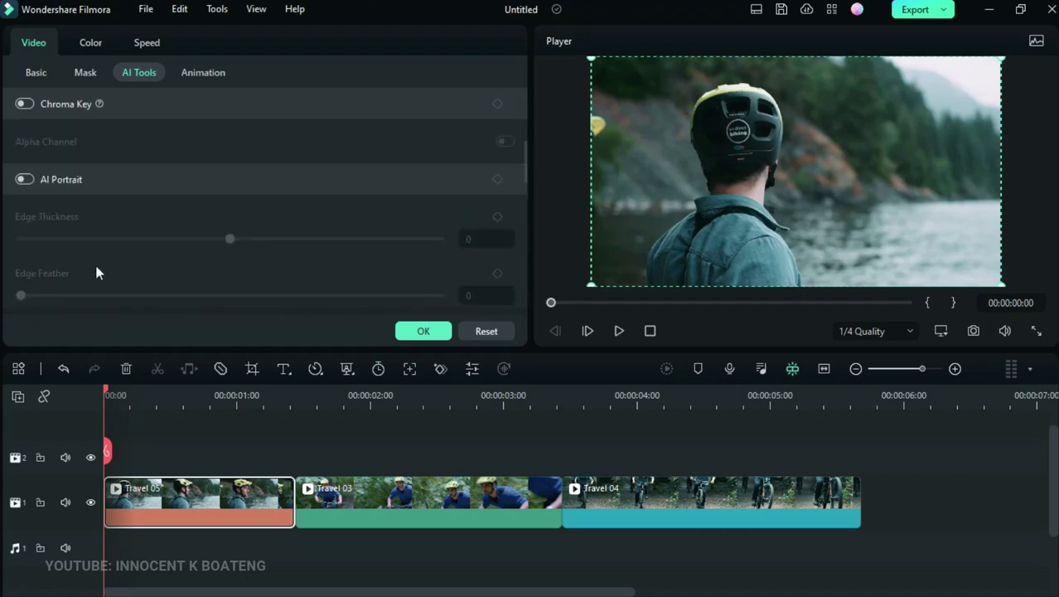
Step: Move the playhead to about one second into Travel 05
{"action": "left_click", "coordinate": [110, 395]}
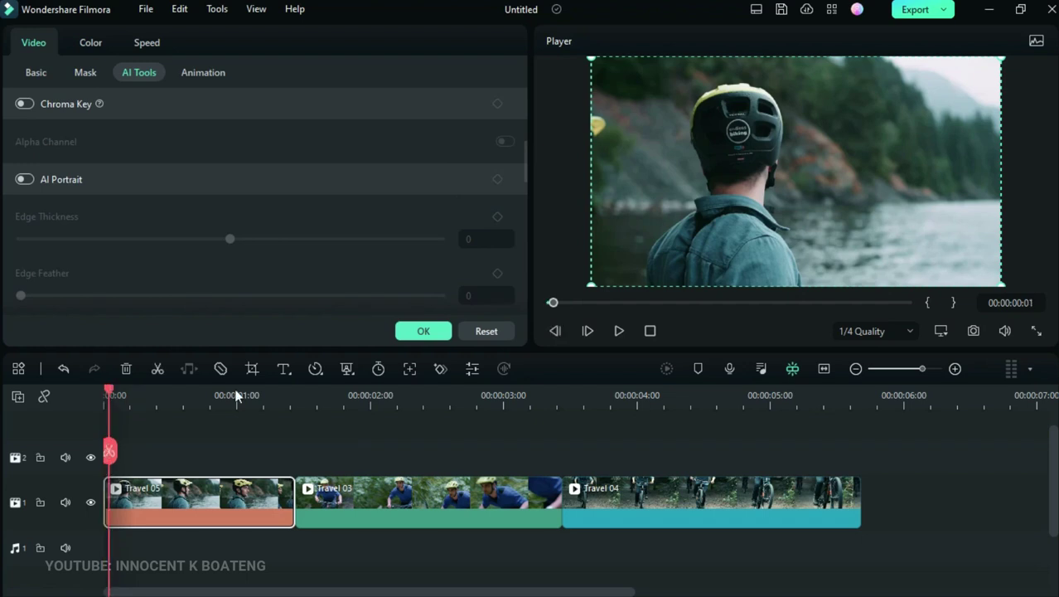
{"action": "left_click", "coordinate": [239, 396]}
{"action": "left_click", "coordinate": [267, 395]}
{"action": "left_click", "coordinate": [247, 395]}
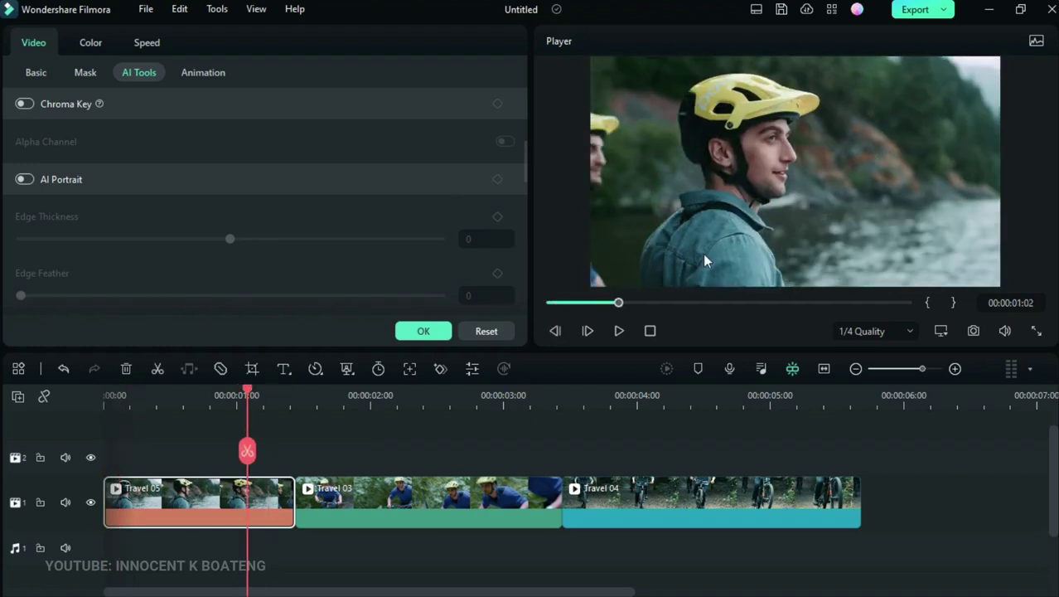
Step: Turn on AI Portrait for Travel 05 and thin its cutout edge slightly
{"action": "left_click", "coordinate": [29, 179]}
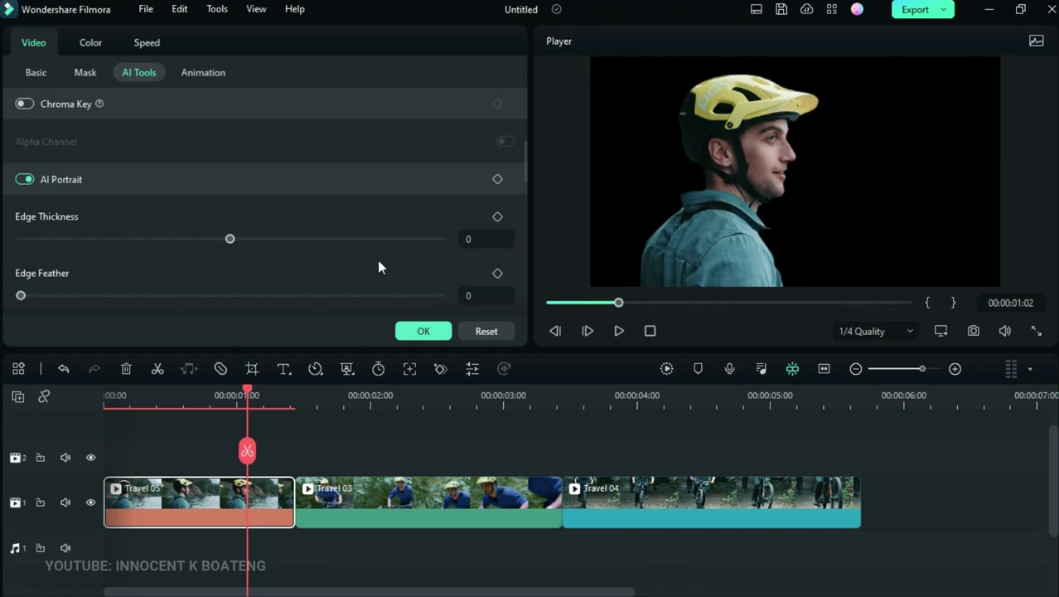
{"action": "key", "text": "Right"}
{"action": "key", "text": "Right"}
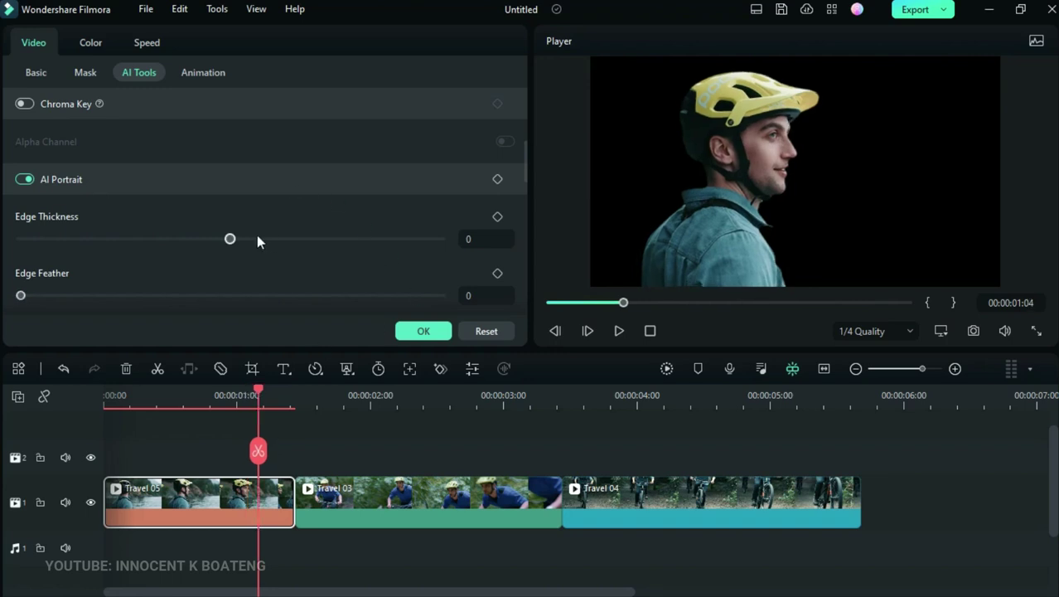
{"action": "mouse_move", "coordinate": [232, 239]}
{"action": "left_mouse_down"}
{"action": "mouse_move", "coordinate": [220, 240]}
{"action": "mouse_move", "coordinate": [230, 240]}
{"action": "left_mouse_up"}
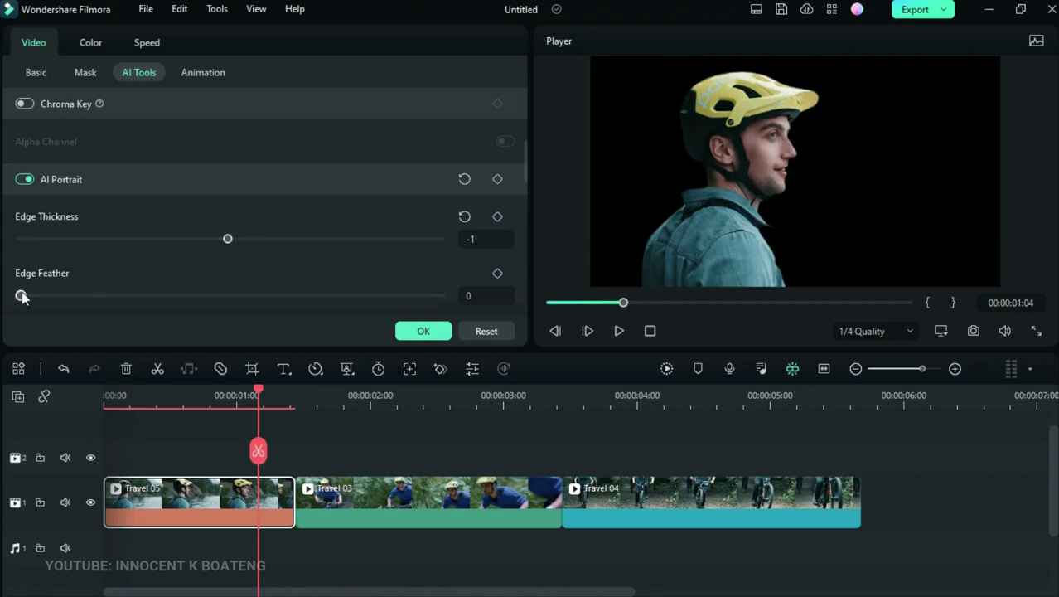
{"action": "scroll", "coordinate": [365, 229], "scroll_direction": "down", "scroll_amount": 2}
{"action": "scroll", "coordinate": [365, 229], "scroll_direction": "up", "scroll_amount": 2}
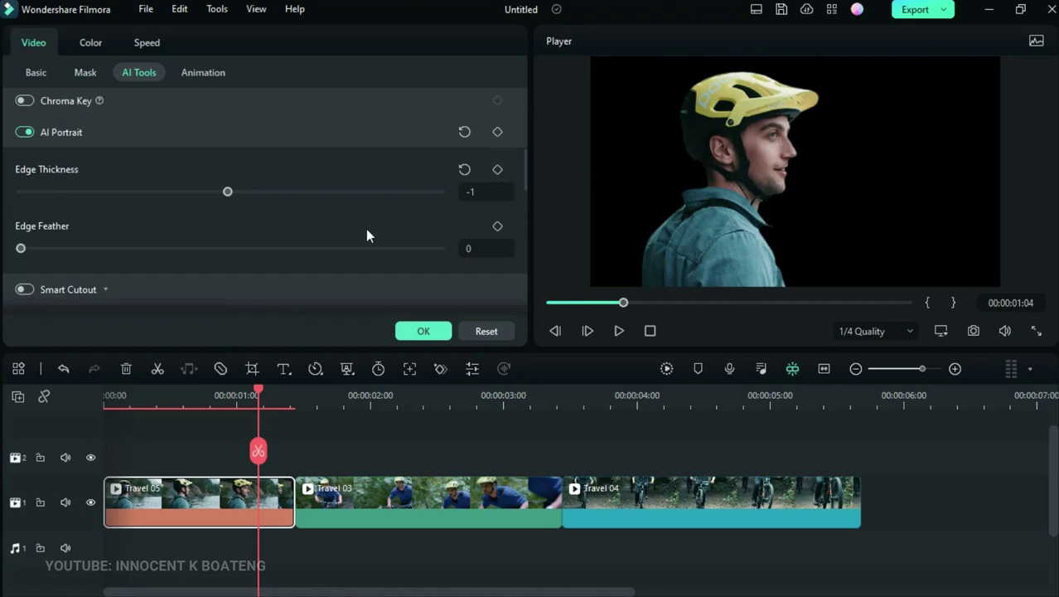
Step: Switch AI Portrait off and enable Smart Cutout instead
{"action": "left_click", "coordinate": [24, 133]}
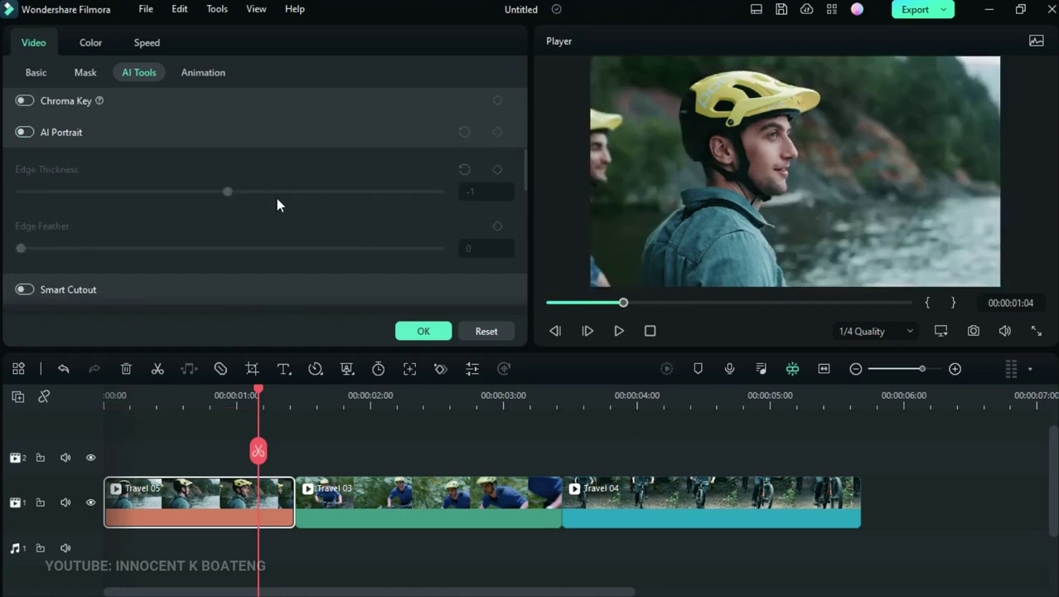
{"action": "scroll", "coordinate": [265, 208], "scroll_direction": "down", "scroll_amount": 1}
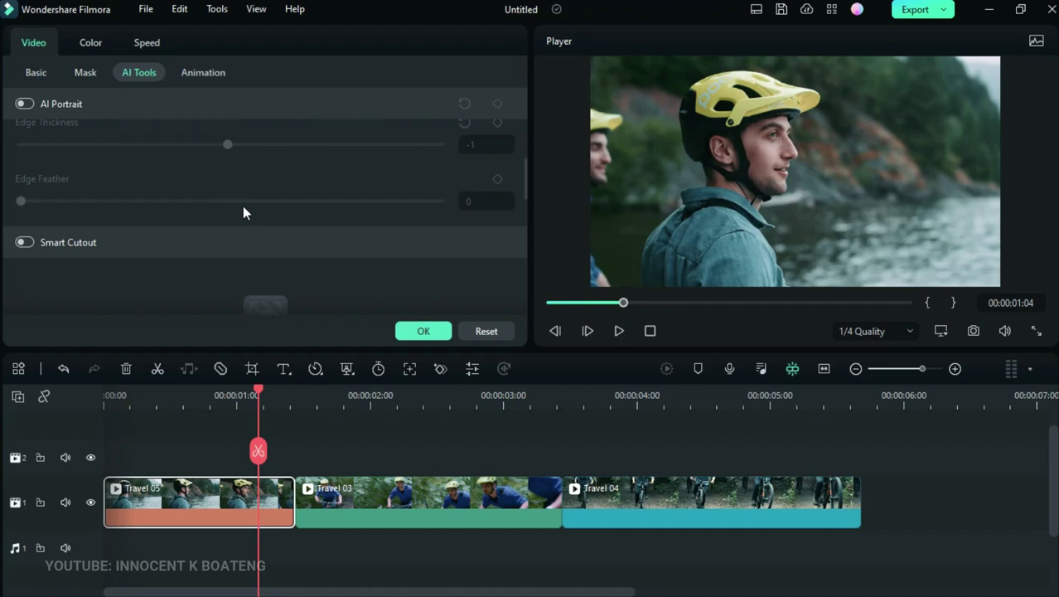
{"action": "left_click", "coordinate": [25, 242]}
{"action": "scroll", "coordinate": [66, 254], "scroll_direction": "down", "scroll_amount": 2}
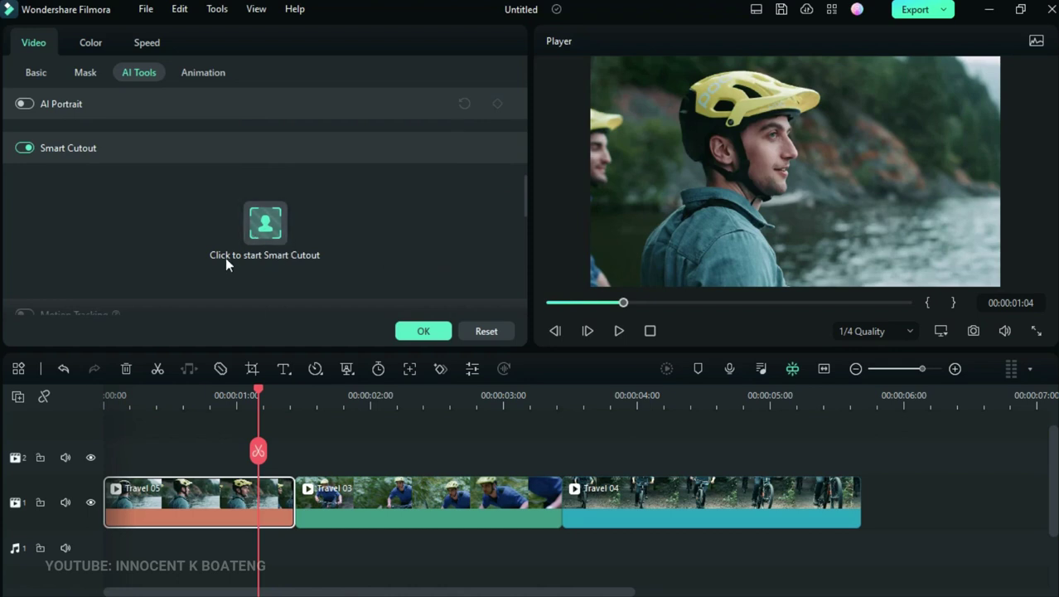
Step: In the Smart Cutout editor, try a larger brush on the helmet, then undo to an empty mask
{"action": "left_click", "coordinate": [263, 229]}
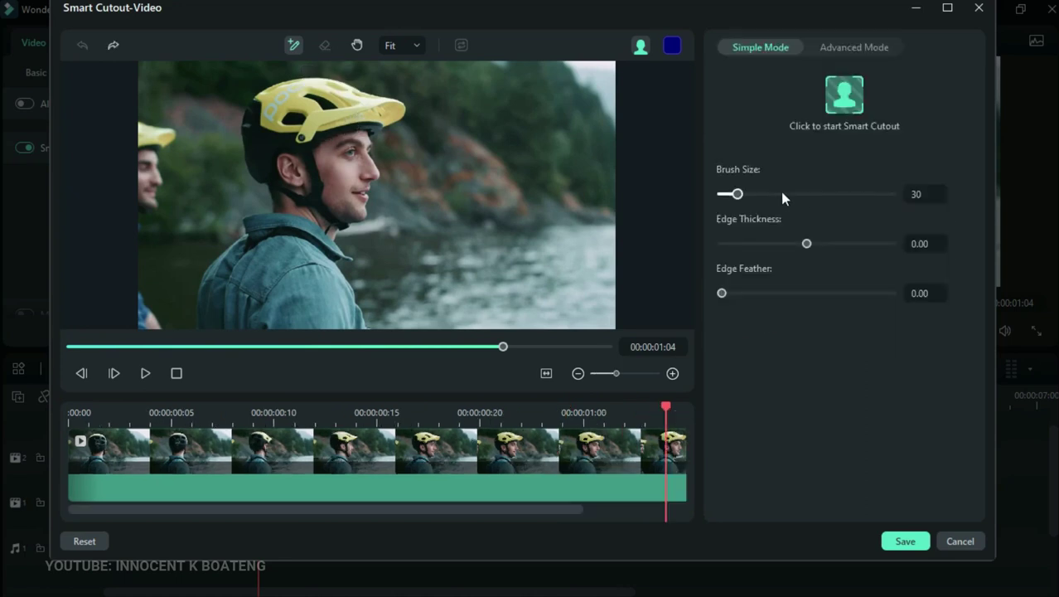
{"action": "left_click_drag", "start_coordinate": [773, 197], "coordinate": [809, 194]}
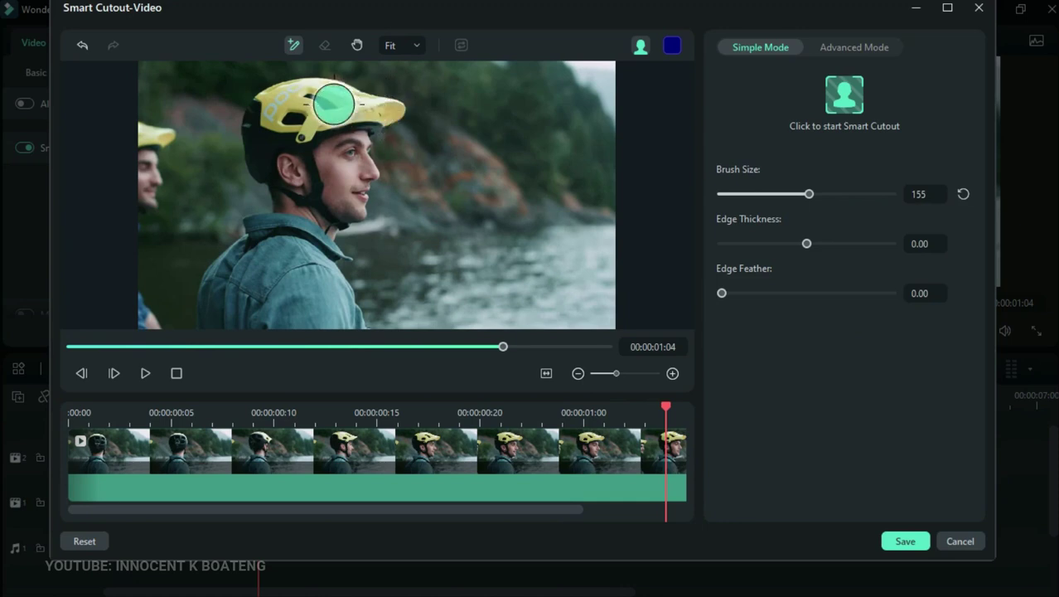
{"action": "mouse_move", "coordinate": [360, 108]}
{"action": "left_mouse_down"}
{"action": "mouse_move", "coordinate": [385, 109]}
{"action": "mouse_move", "coordinate": [288, 95]}
{"action": "mouse_move", "coordinate": [252, 119]}
{"action": "mouse_move", "coordinate": [348, 149]}
{"action": "mouse_move", "coordinate": [350, 177]}
{"action": "mouse_move", "coordinate": [280, 161]}
{"action": "left_mouse_up"}
{"action": "left_click", "coordinate": [327, 46]}
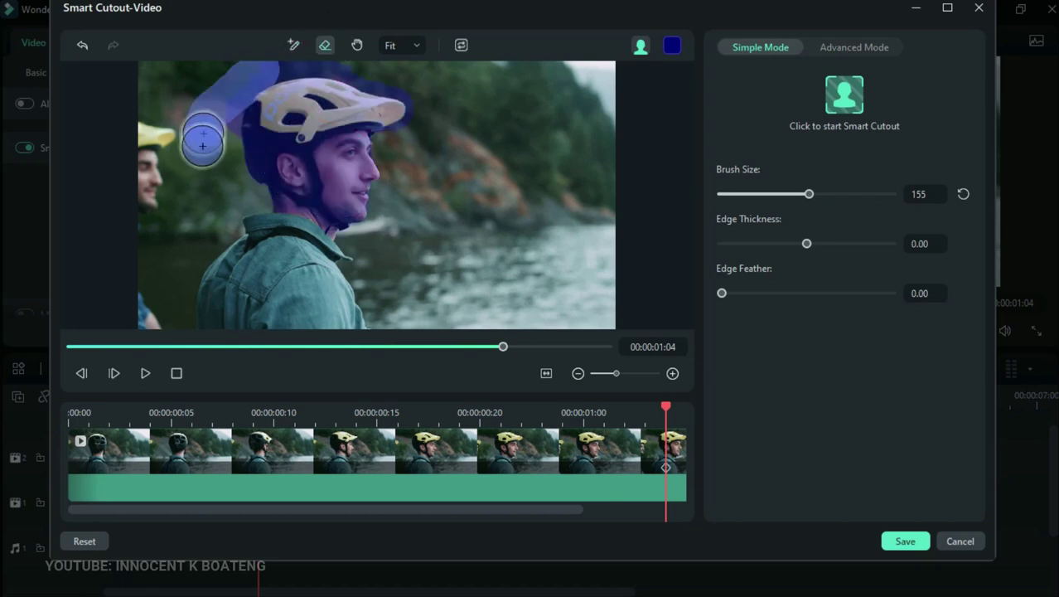
{"action": "left_click_drag", "start_coordinate": [352, 164], "coordinate": [427, 147]}
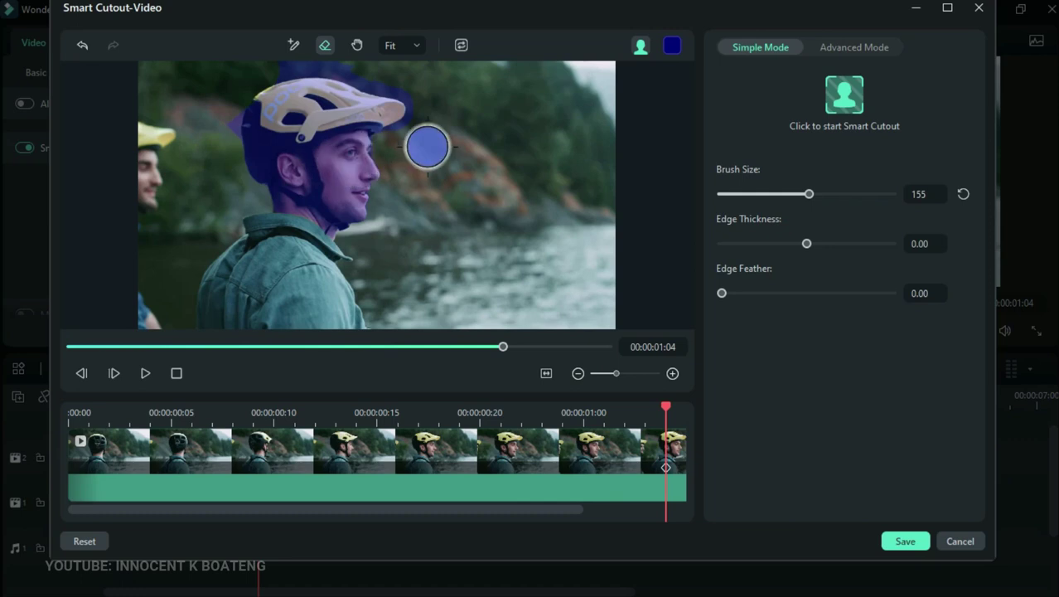
{"action": "key", "text": "ctrl+z"}
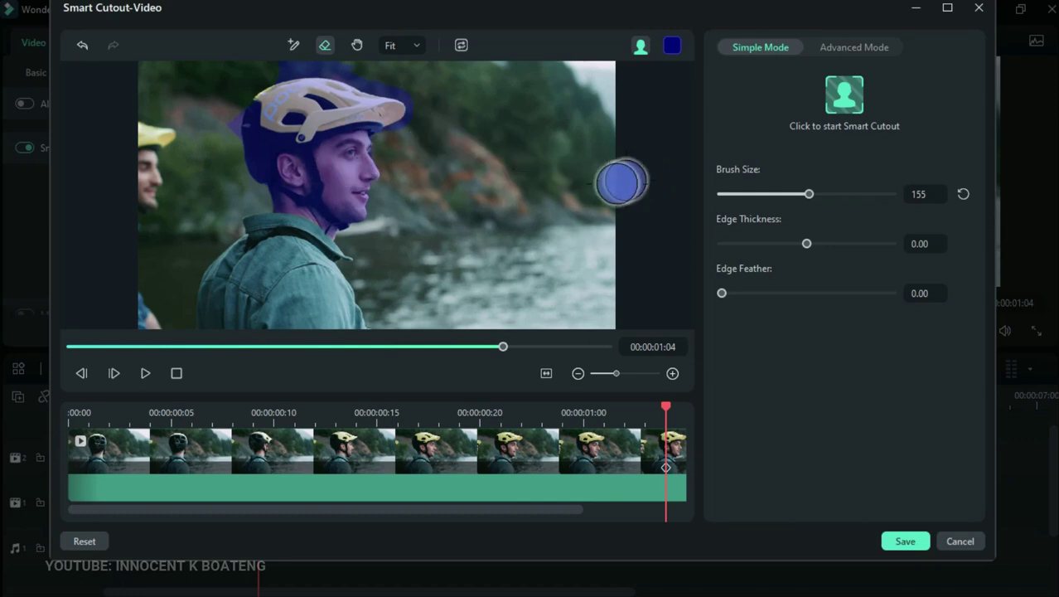
{"action": "key", "text": "ctrl+z"}
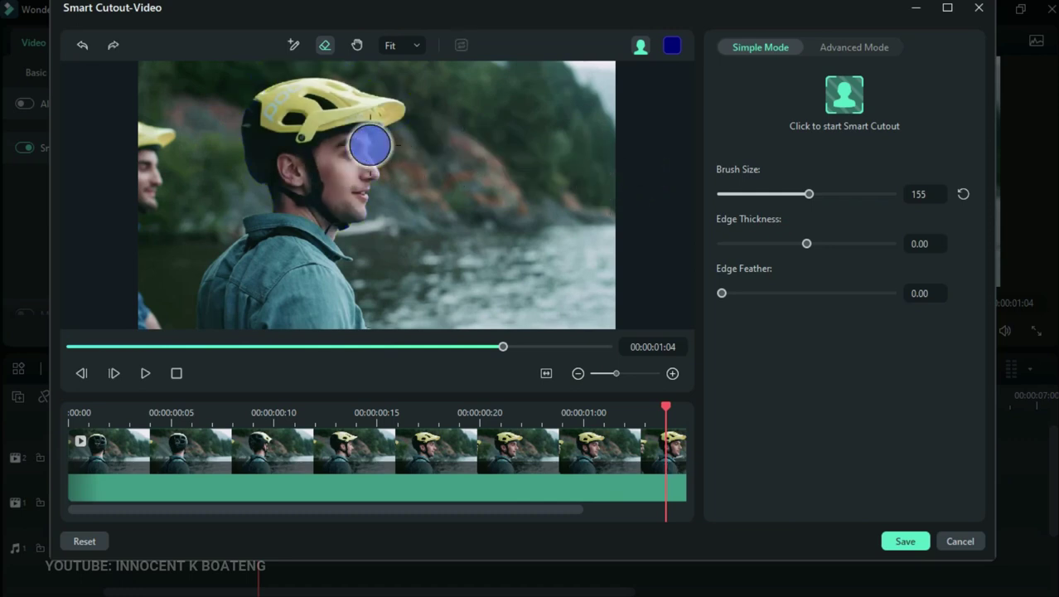
{"action": "left_click", "coordinate": [292, 45]}
Step: With a smaller brush, paint the cyclist from helmet to shoulder and track it through the clip
{"action": "left_click_drag", "start_coordinate": [809, 194], "coordinate": [764, 194]}
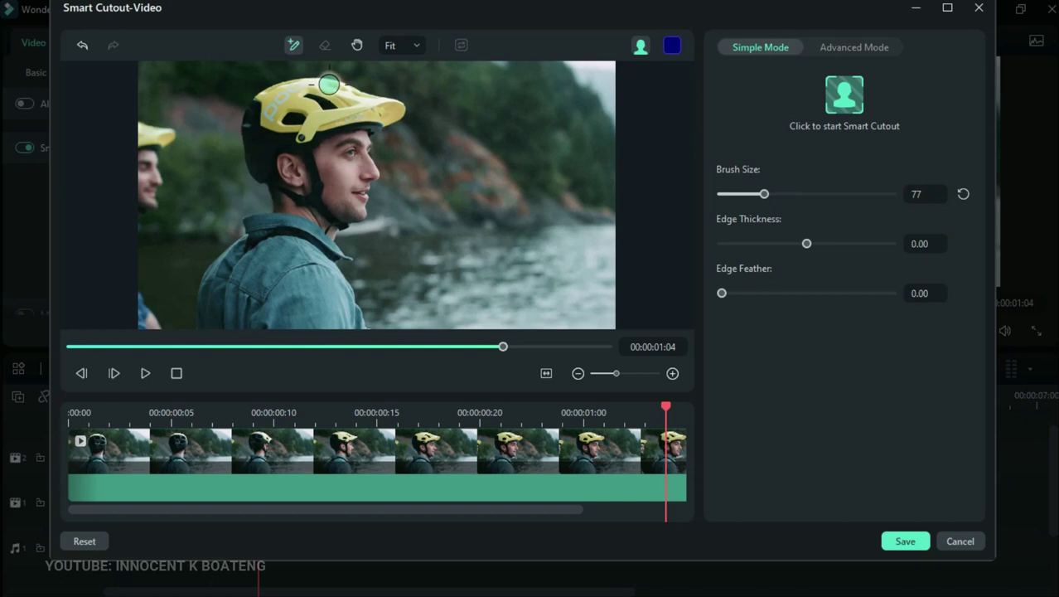
{"action": "left_click_drag", "start_coordinate": [329, 84], "coordinate": [273, 329]}
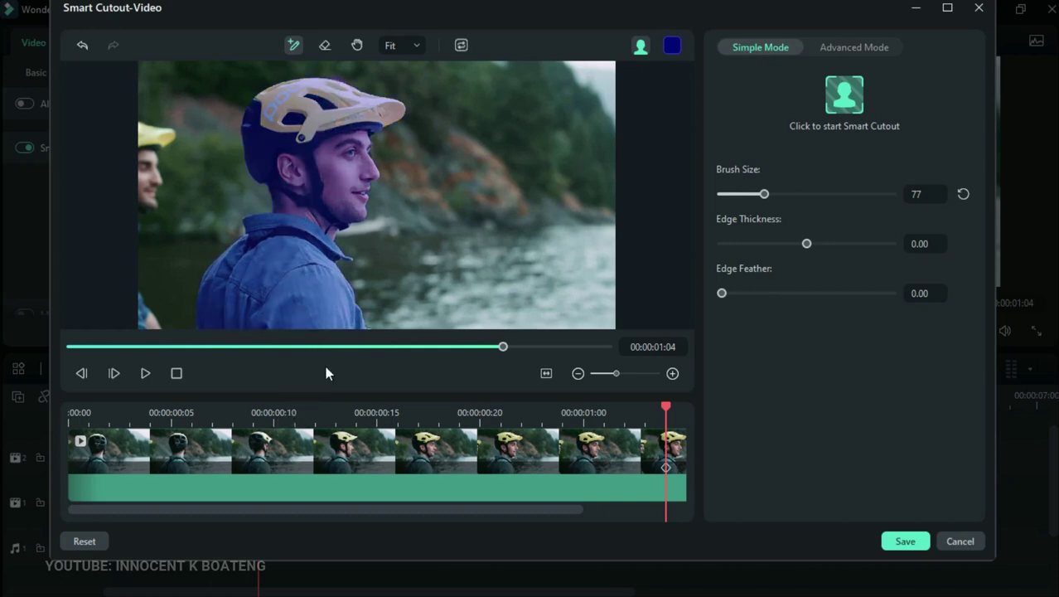
{"action": "left_click", "coordinate": [859, 114]}
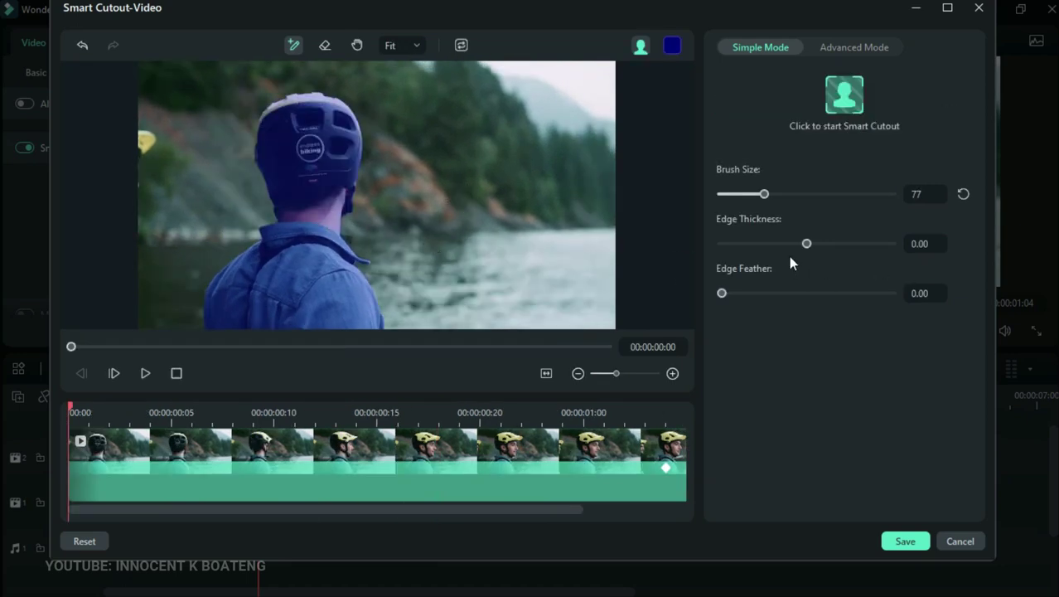
Step: Set the cutout edge thickness to -4.78, then to 0.22
{"action": "mouse_move", "coordinate": [807, 243]}
{"action": "left_mouse_down"}
{"action": "mouse_move", "coordinate": [817, 246]}
{"action": "mouse_move", "coordinate": [803, 245]}
{"action": "left_mouse_up"}
{"action": "left_click", "coordinate": [911, 243]}
{"action": "type", "text": "-4.78"}
{"action": "key", "text": "Return"}
{"action": "left_click_drag", "start_coordinate": [802, 243], "coordinate": [811, 243]}
{"action": "left_click", "coordinate": [920, 243]}
{"action": "type", "text": "0.22"}
{"action": "key", "text": "Return"}
Step: Save the Smart Cutout, move the playhead back near the start, and reopen Travel 05's settings
{"action": "left_click", "coordinate": [906, 541]}
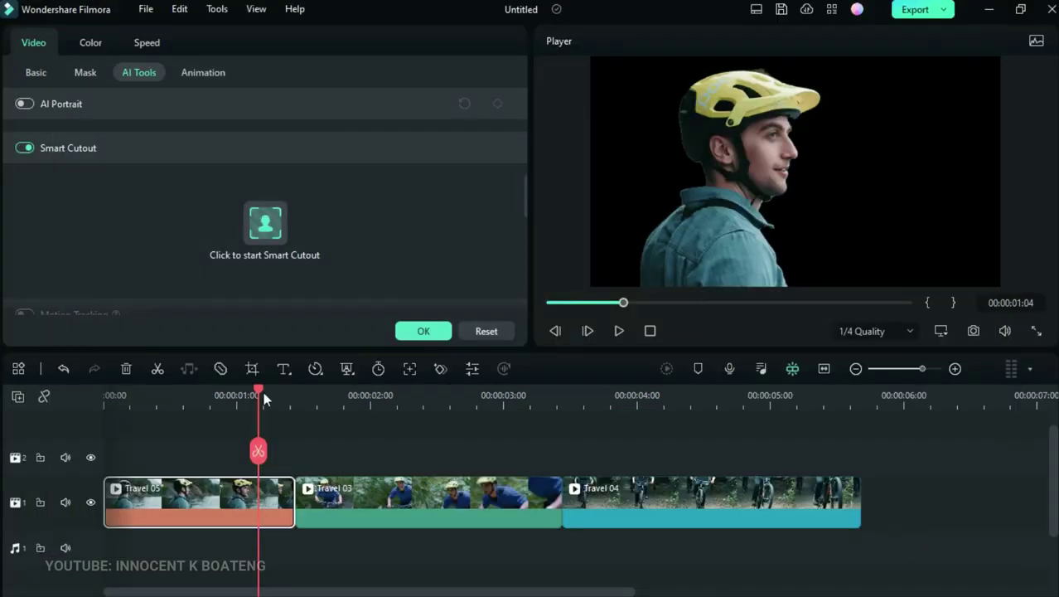
{"action": "left_click_drag", "start_coordinate": [141, 387], "coordinate": [245, 420]}
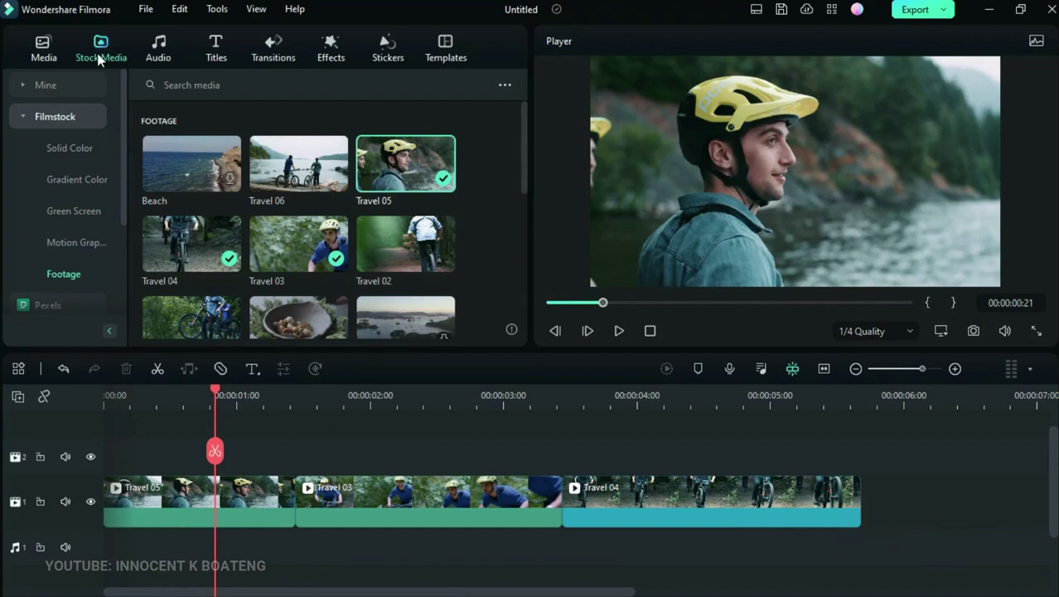
{"action": "double_click", "coordinate": [264, 504]}
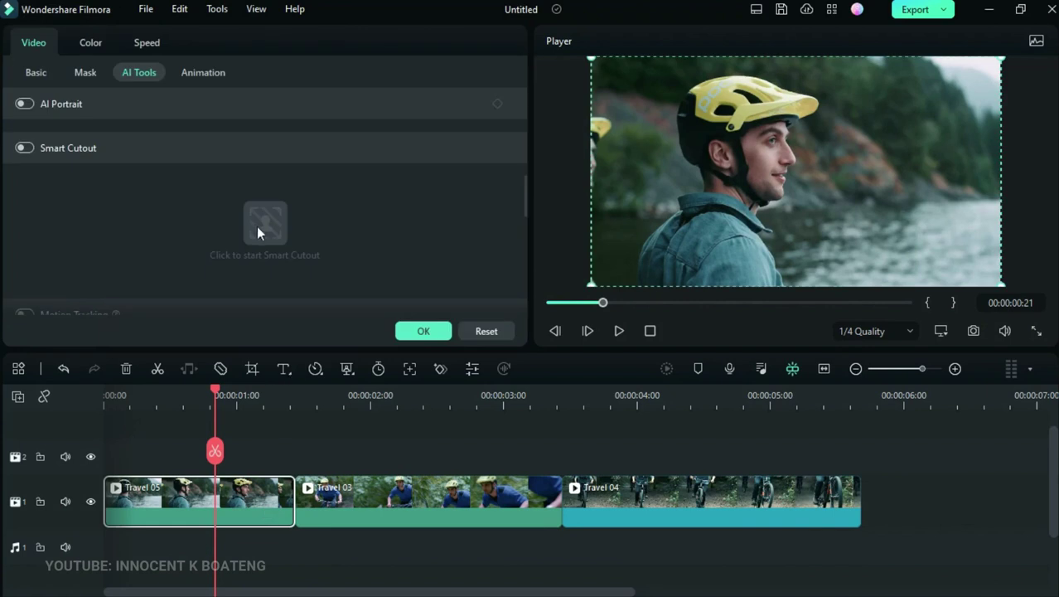
Step: Enable a Draw Mask on Travel 05 with Extend 0.0, Blur Strength 0.0 and Opacity 100
{"action": "left_click", "coordinate": [93, 76]}
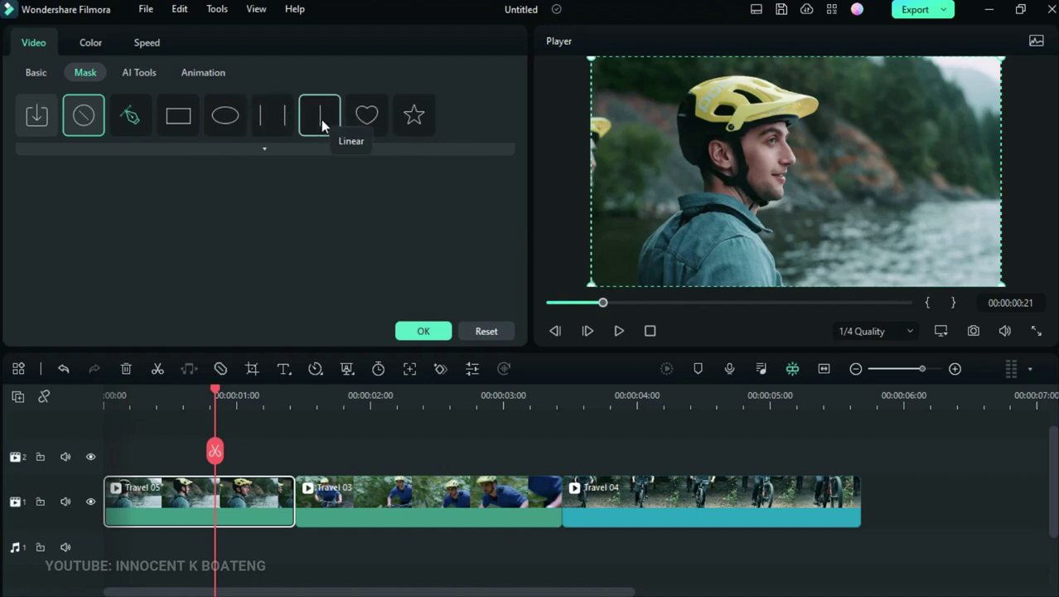
{"action": "left_click", "coordinate": [128, 119]}
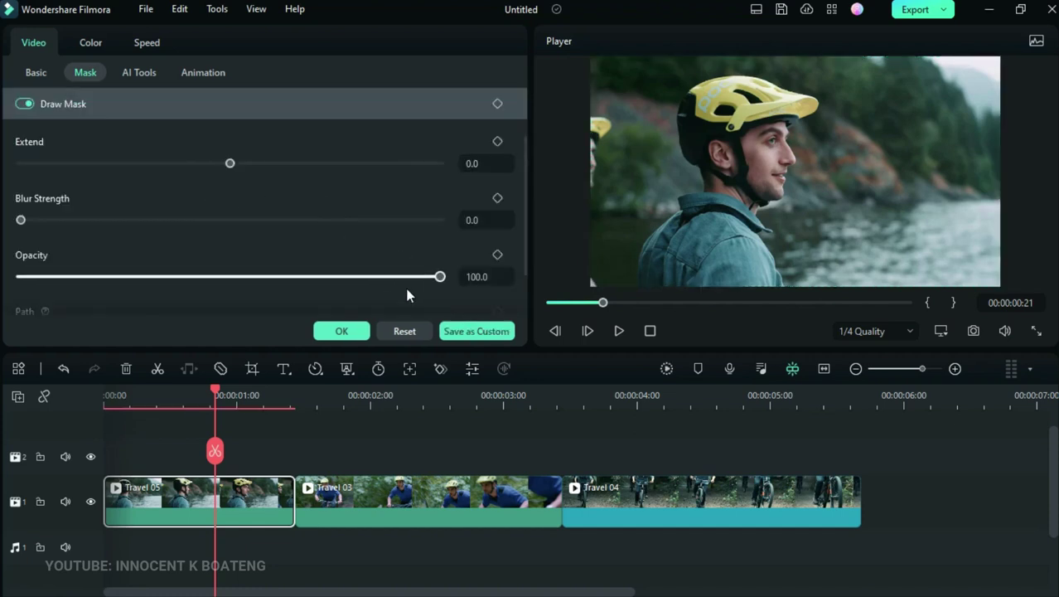
Step: Place mask points up the back of the cyclist's shoulder and across the collar
{"action": "left_click", "coordinate": [638, 271]}
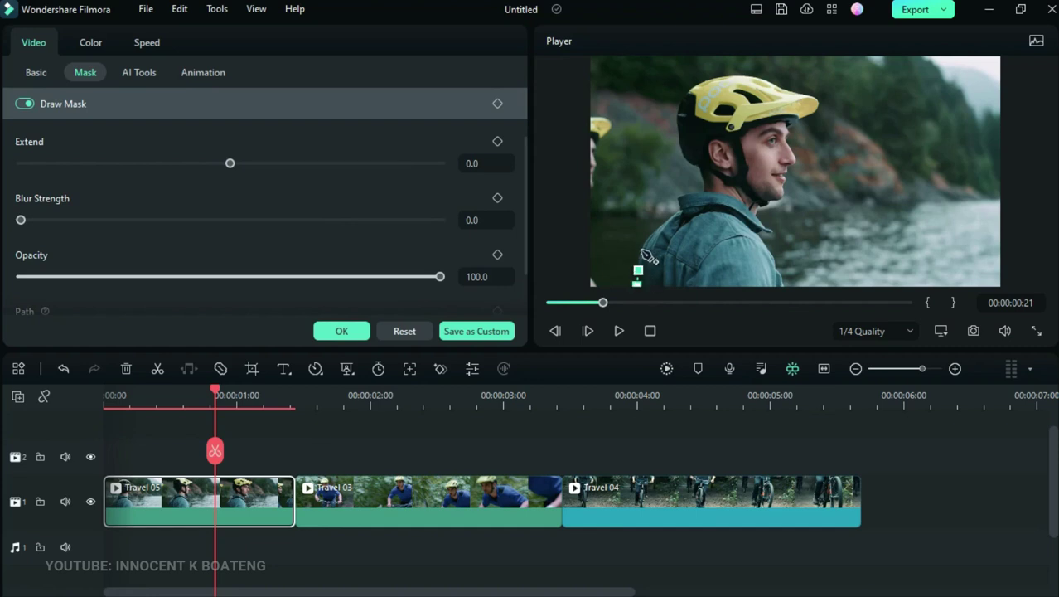
{"action": "left_click", "coordinate": [640, 252]}
{"action": "left_click", "coordinate": [647, 240]}
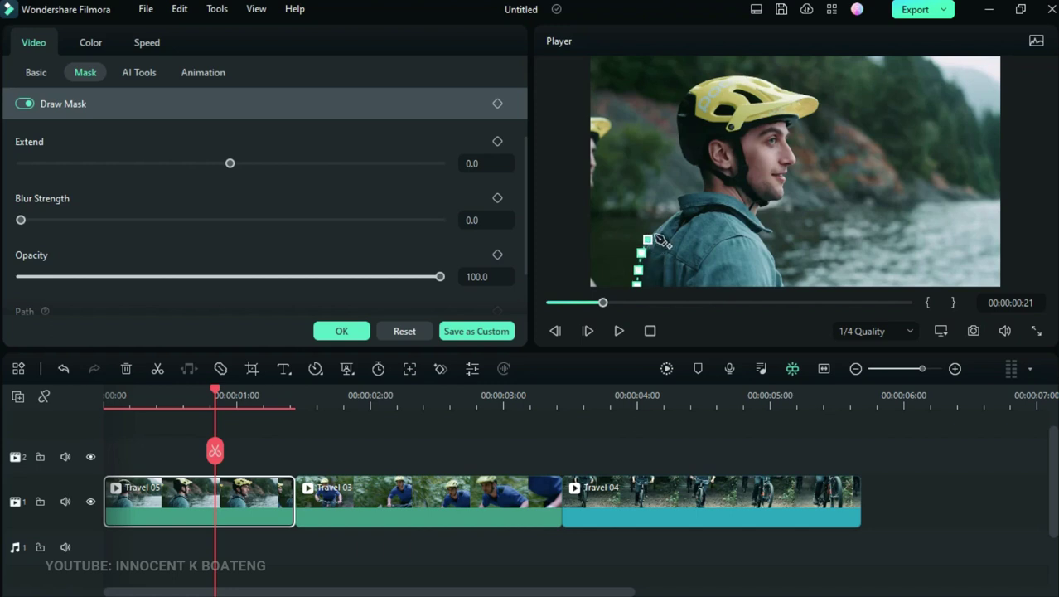
{"action": "left_click", "coordinate": [660, 228]}
{"action": "left_click", "coordinate": [666, 222]}
{"action": "left_click", "coordinate": [674, 216]}
{"action": "left_click", "coordinate": [681, 207]}
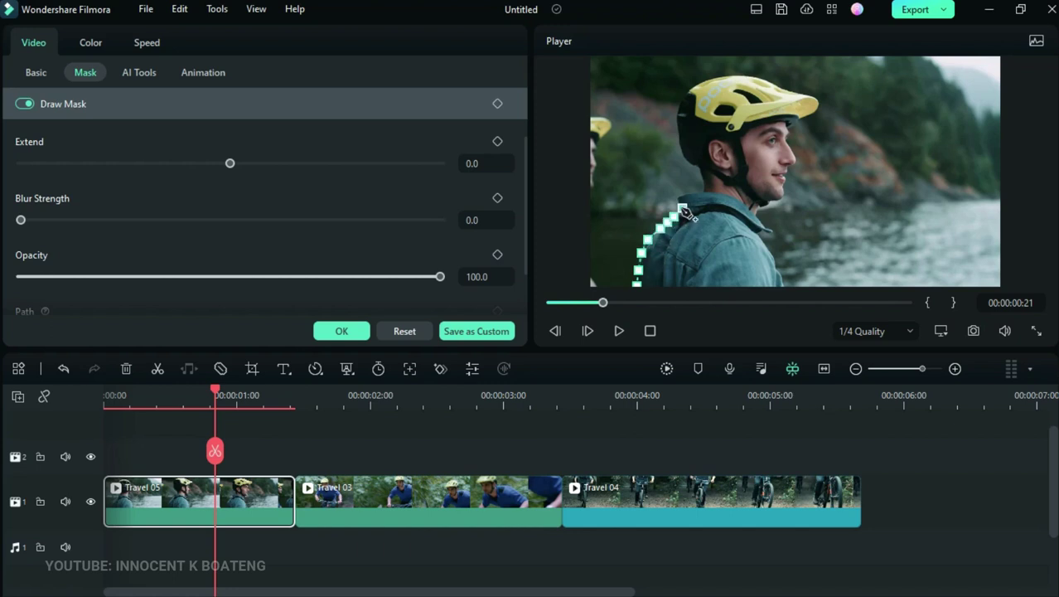
{"action": "left_click", "coordinate": [688, 198]}
{"action": "left_click", "coordinate": [704, 192]}
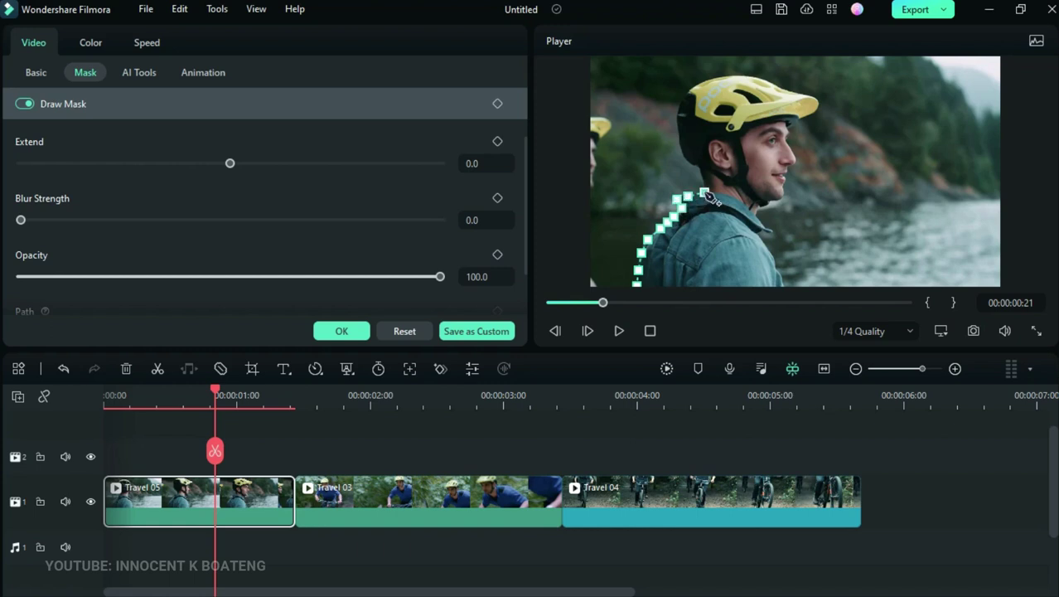
{"action": "left_click", "coordinate": [716, 193]}
{"action": "left_click", "coordinate": [729, 198]}
Step: Continue the mask down the front of the shoulder to the frame bottom and close the path
{"action": "left_click", "coordinate": [745, 210]}
{"action": "left_click", "coordinate": [756, 221]}
{"action": "left_click", "coordinate": [771, 235]}
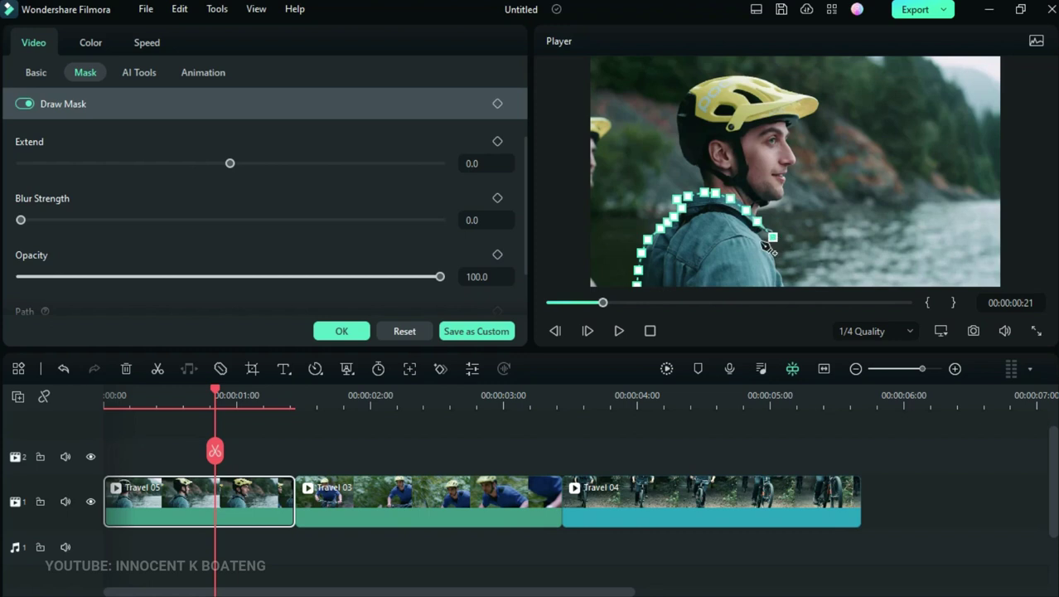
{"action": "left_click", "coordinate": [759, 231]}
{"action": "left_click", "coordinate": [760, 240]}
{"action": "left_click", "coordinate": [766, 248]}
{"action": "left_click", "coordinate": [774, 263]}
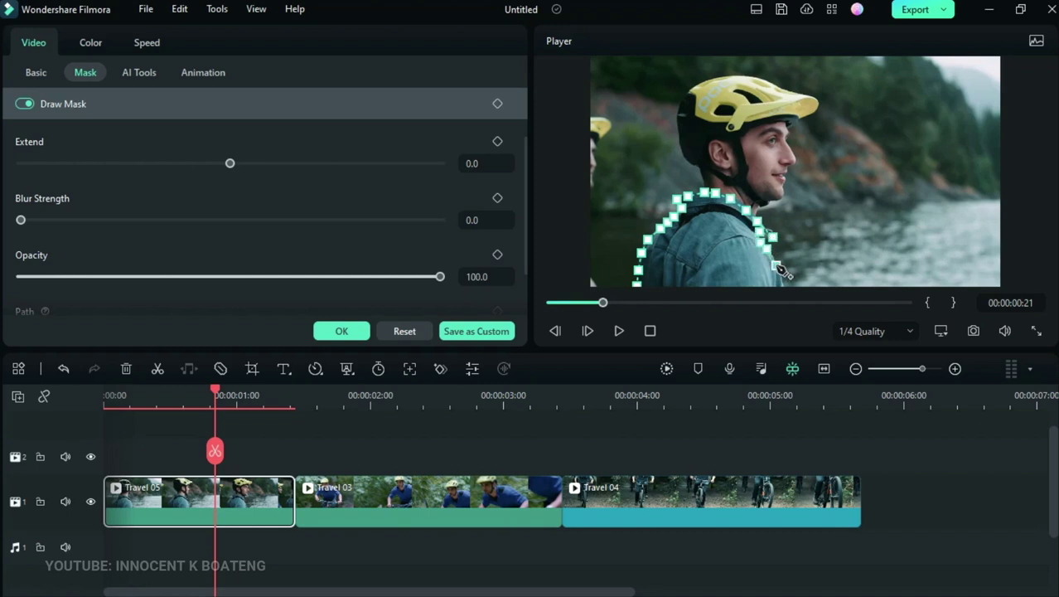
{"action": "left_click", "coordinate": [779, 280]}
{"action": "left_click", "coordinate": [638, 285]}
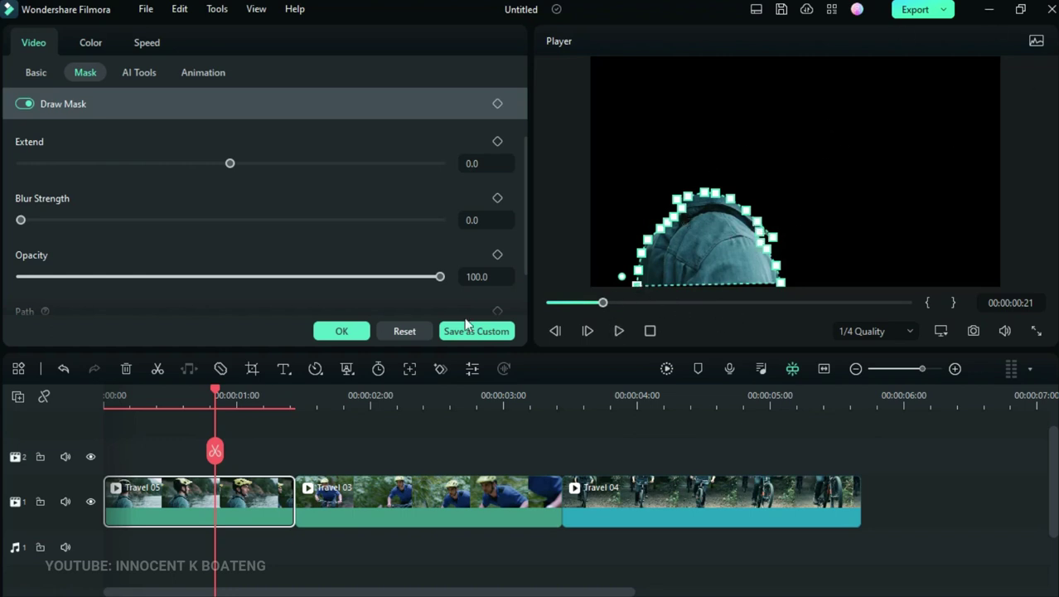
Step: Apply the LUT 49 colour preset to Travel 05 and play back the recoloured clip
{"action": "left_click", "coordinate": [90, 42]}
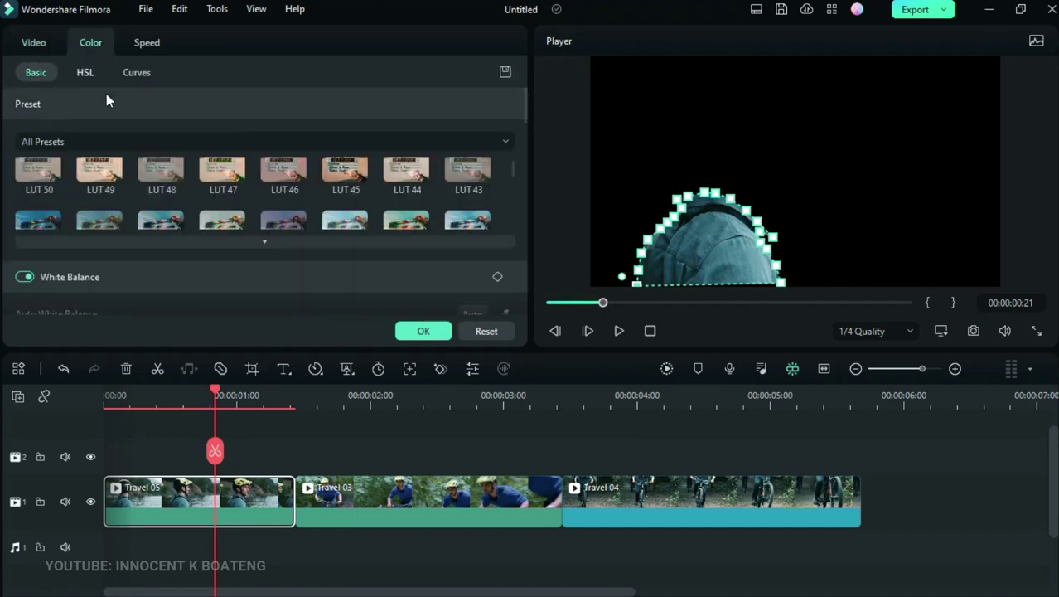
{"action": "left_click", "coordinate": [100, 170]}
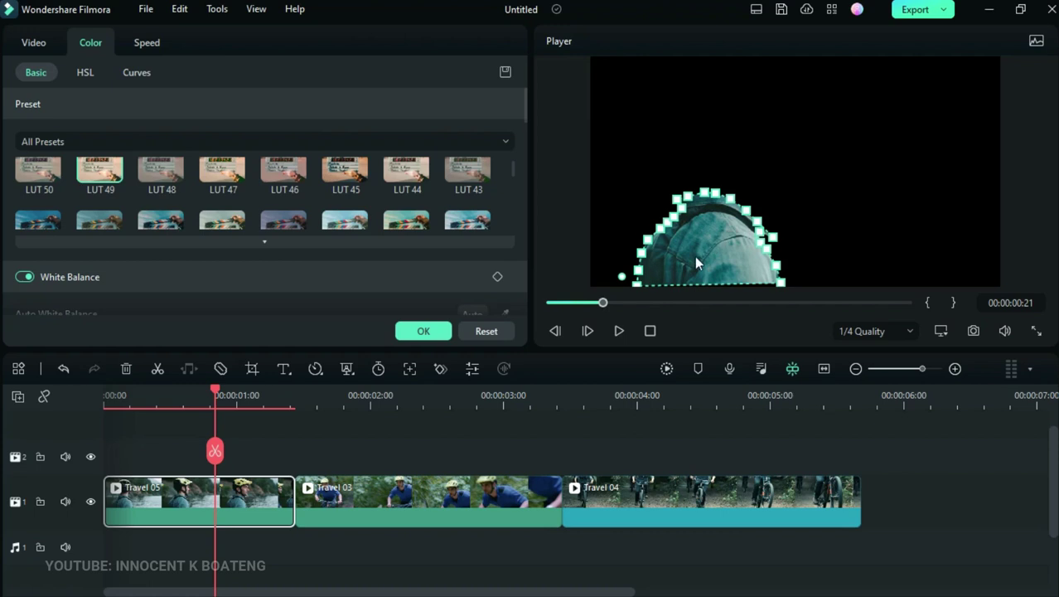
{"action": "key", "text": "space"}
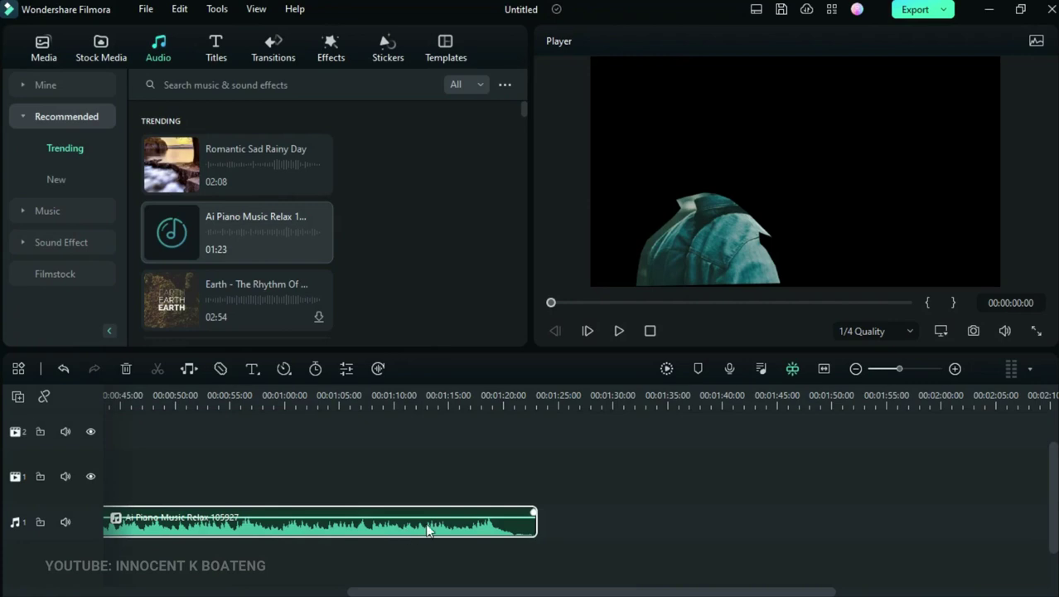
Step: Stretch the music clip to about 2:05 with Audio Stretch, then set the playhead near the start
{"action": "left_click", "coordinate": [190, 368]}
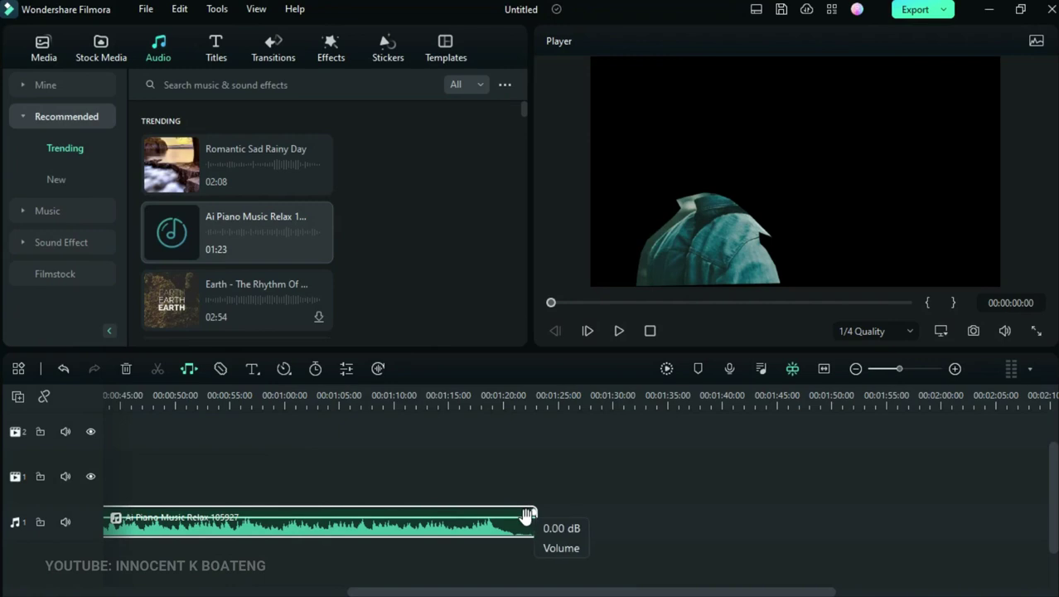
{"action": "left_click_drag", "start_coordinate": [530, 515], "coordinate": [1040, 508]}
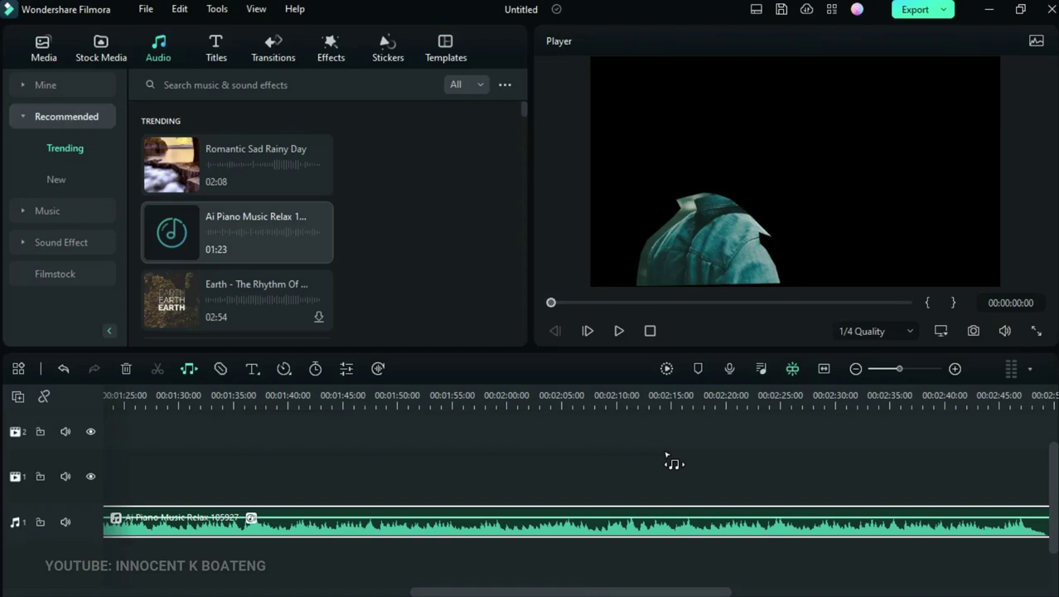
{"action": "left_click_drag", "start_coordinate": [646, 593], "coordinate": [2, 572]}
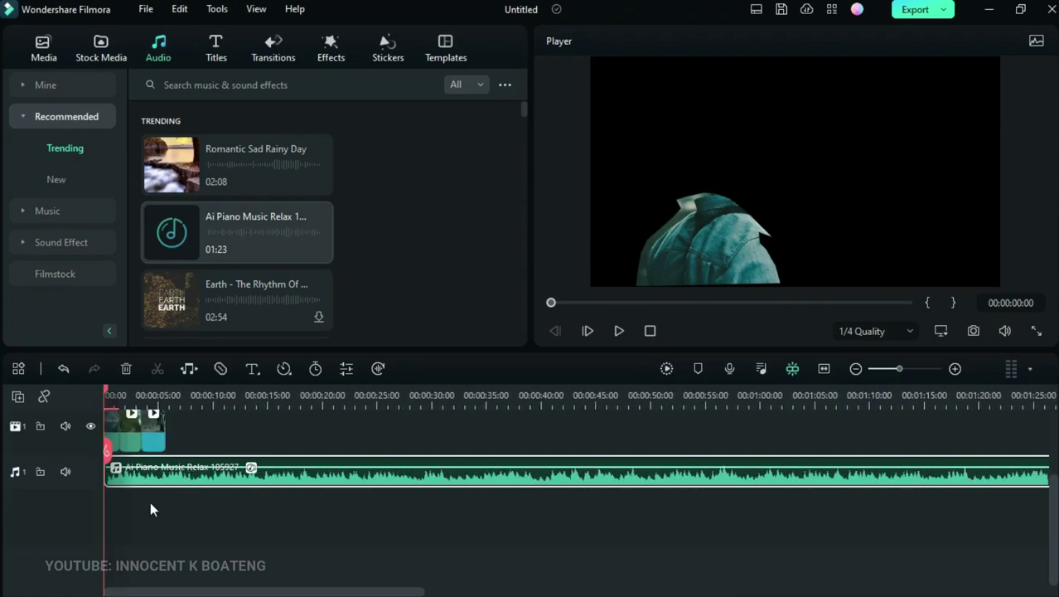
{"action": "left_click", "coordinate": [127, 394]}
{"action": "scroll", "coordinate": [497, 425], "scroll_direction": "up", "scroll_amount": 4}
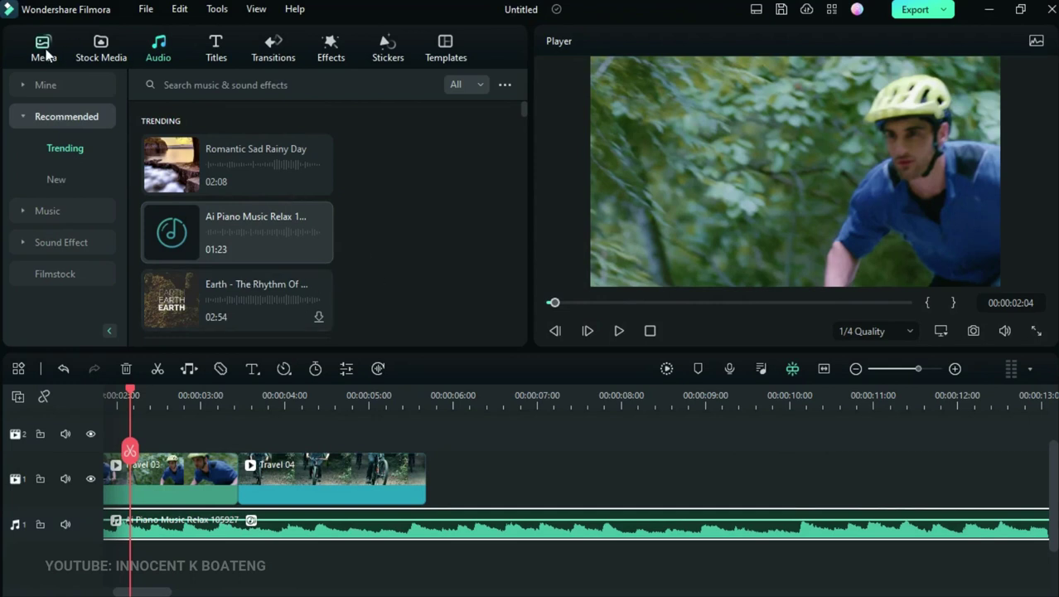
Step: Search the Titles library for '3d' templates
{"action": "left_click", "coordinate": [217, 48]}
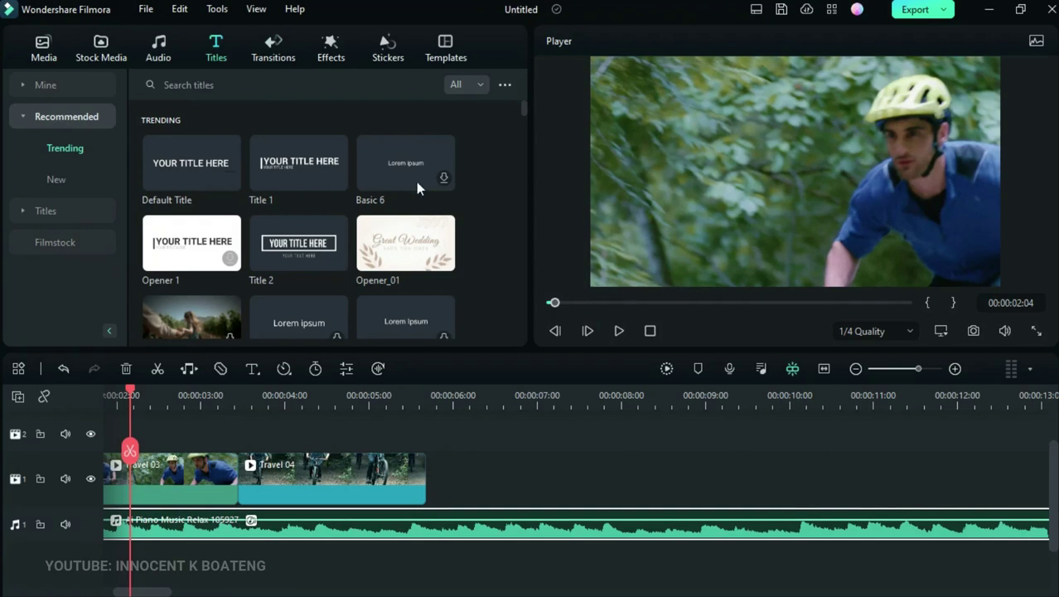
{"action": "scroll", "coordinate": [418, 181], "scroll_direction": "down", "scroll_amount": 5}
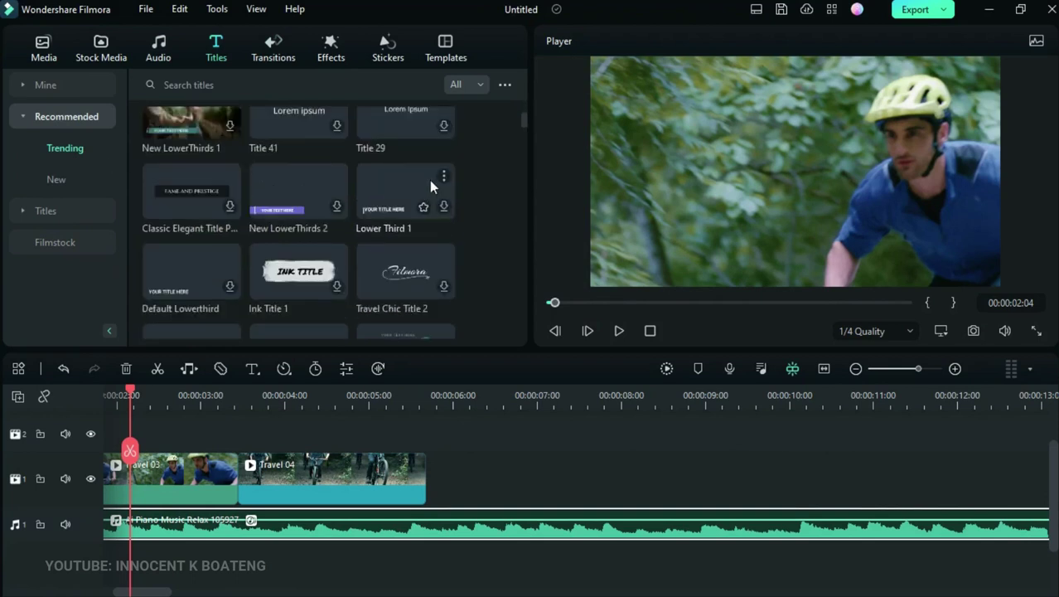
{"action": "left_click", "coordinate": [68, 123]}
{"action": "scroll", "coordinate": [373, 190], "scroll_direction": "down", "scroll_amount": 4}
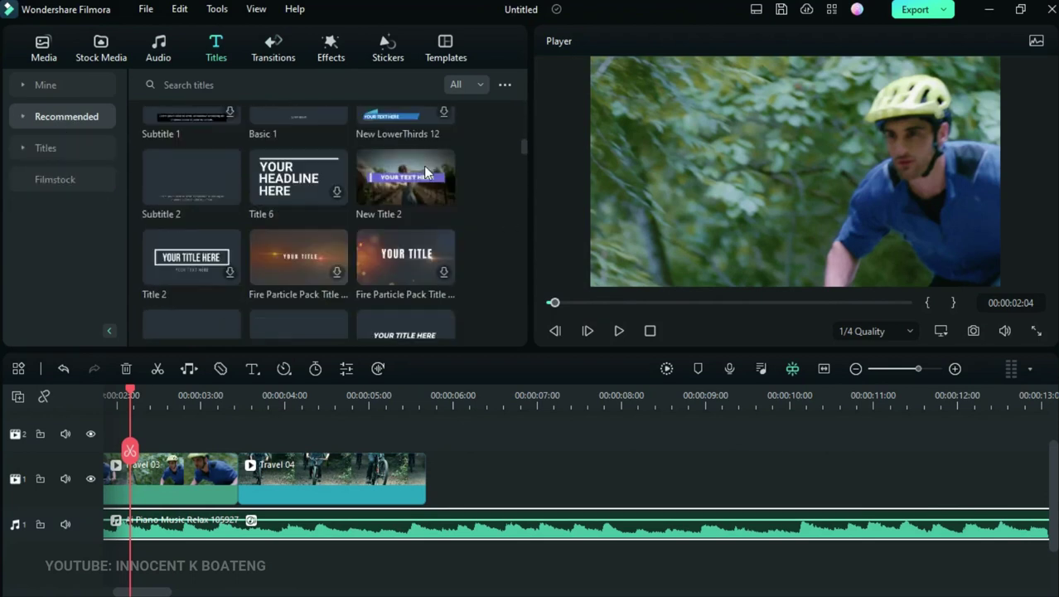
{"action": "scroll", "coordinate": [424, 166], "scroll_direction": "up", "scroll_amount": 1}
{"action": "left_click", "coordinate": [334, 85]}
{"action": "type", "text": "3d"}
{"action": "key", "text": "Return"}
Step: Place the 3D White Title on track 2 at the playhead, preview it, and open it for editing
{"action": "left_click", "coordinate": [406, 223]}
{"action": "left_click_drag", "start_coordinate": [405, 222], "coordinate": [426, 440]}
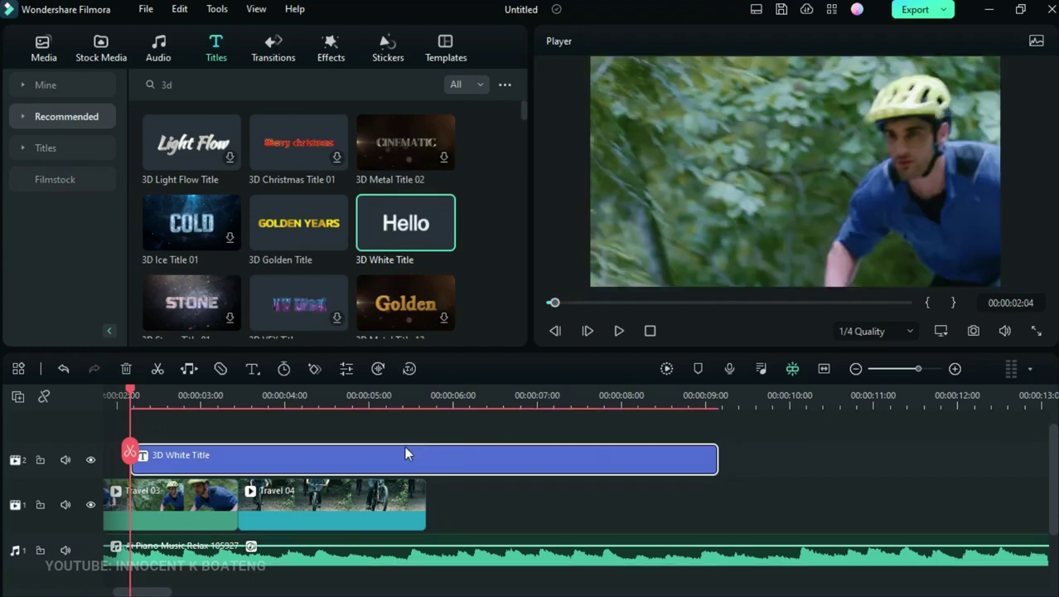
{"action": "key", "text": "space"}
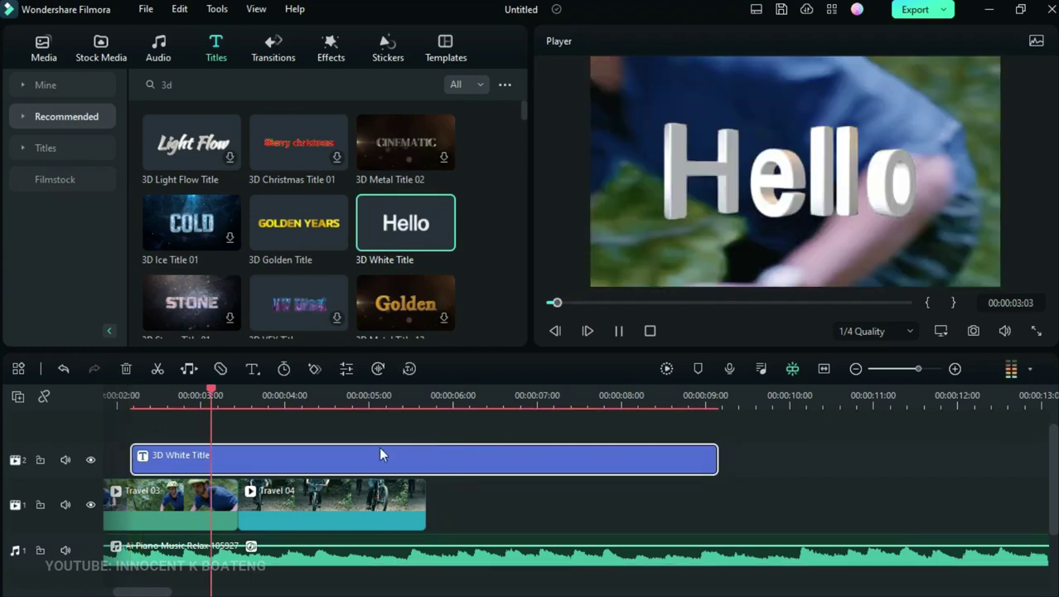
{"action": "double_click", "coordinate": [334, 458]}
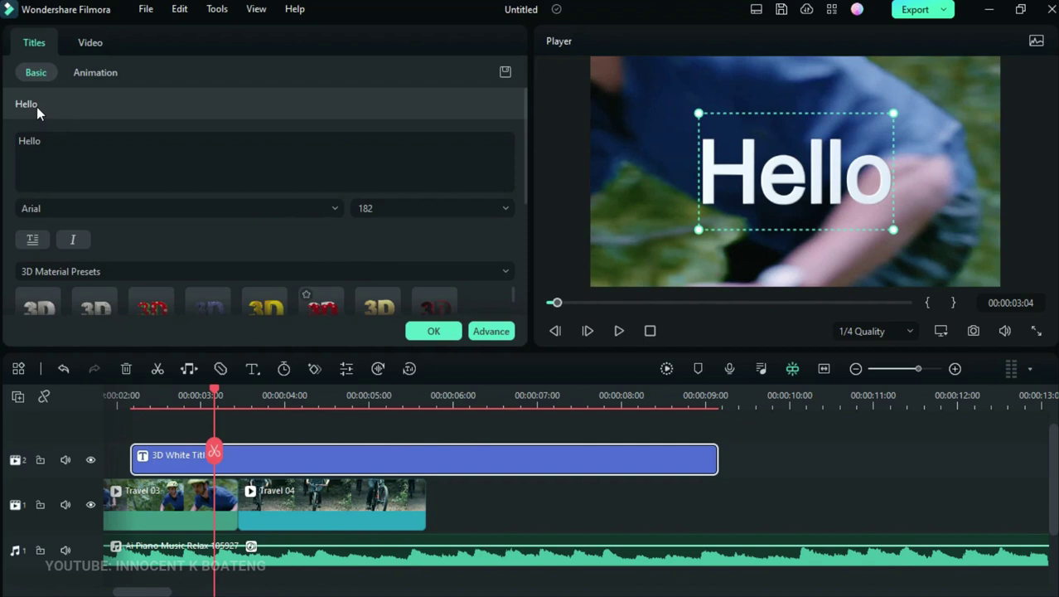
Step: Replace the title text 'Hello' with 'INNOCENT'
{"action": "left_click_drag", "start_coordinate": [48, 141], "coordinate": [2, 141]}
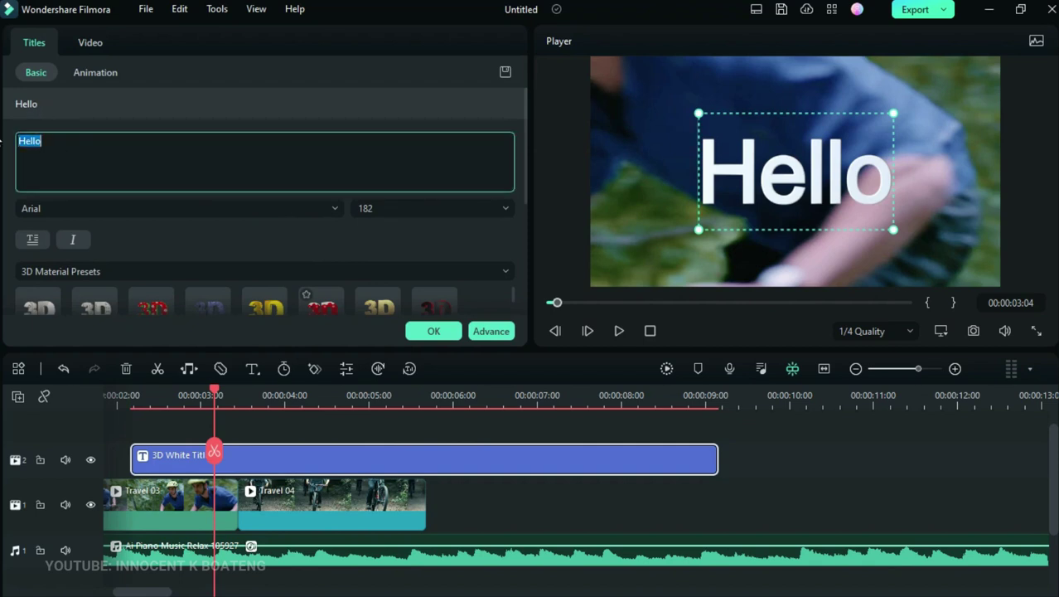
{"action": "key", "text": "BackSpace"}
{"action": "type", "text": "INNOCENT"}
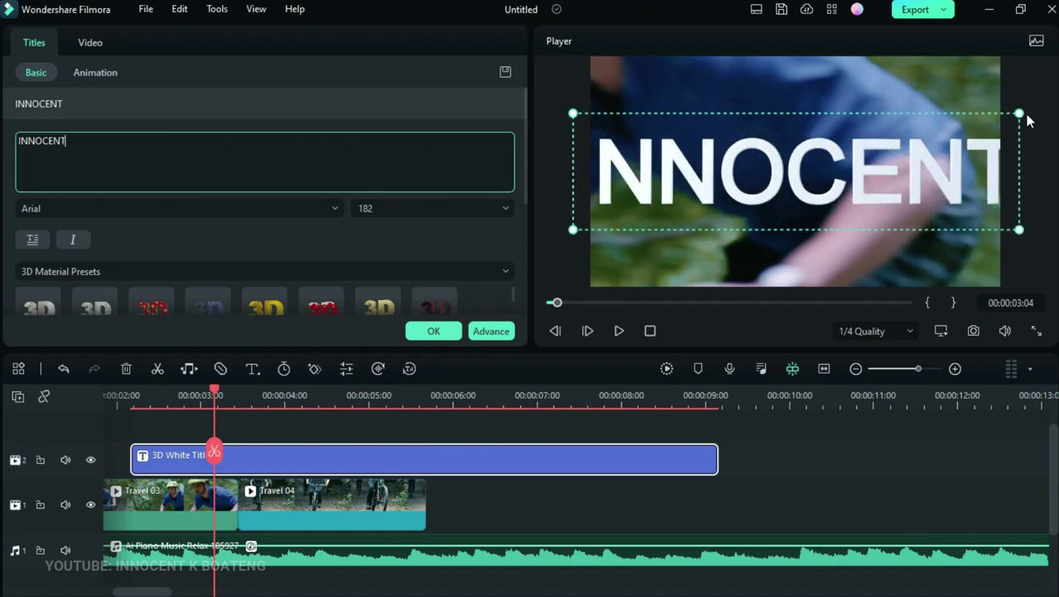
Step: Shrink the INNOCENT title to size 131, centre it, and download the first 3D material preset
{"action": "left_click_drag", "start_coordinate": [923, 155], "coordinate": [842, 185]}
{"action": "left_click_drag", "start_coordinate": [826, 180], "coordinate": [888, 178]}
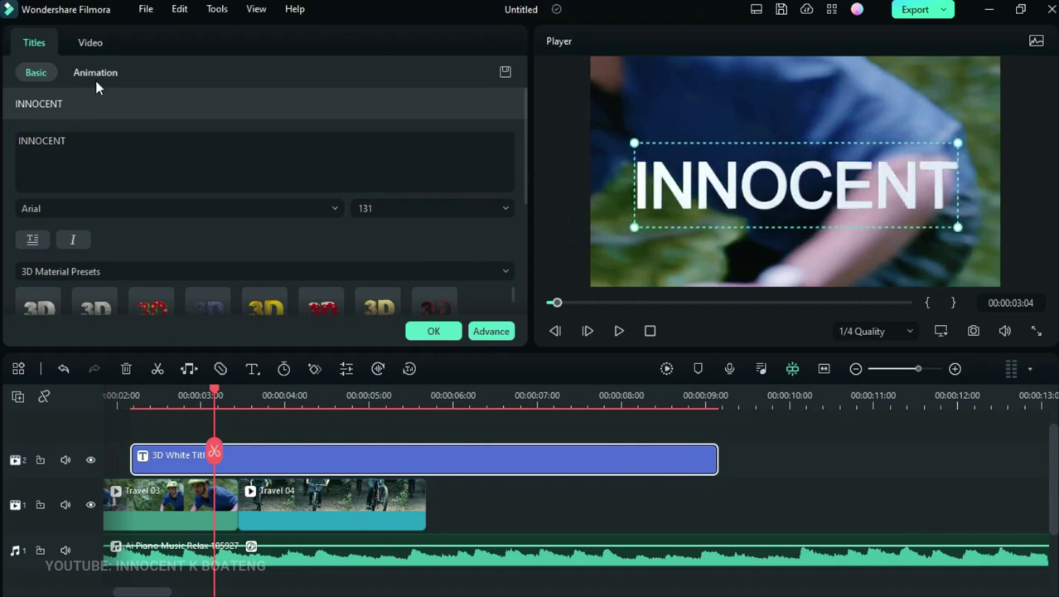
{"action": "scroll", "coordinate": [333, 208], "scroll_direction": "down", "scroll_amount": 1}
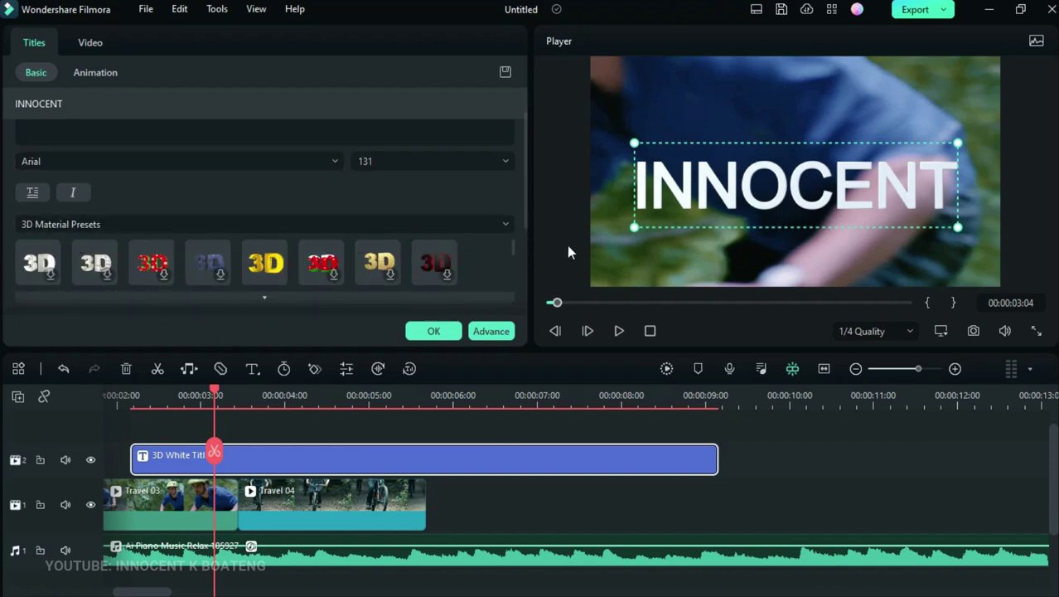
{"action": "left_click", "coordinate": [55, 273]}
Step: Compare the first two 3D material presets, keep the silver one, and confirm the title edits
{"action": "left_click", "coordinate": [105, 278]}
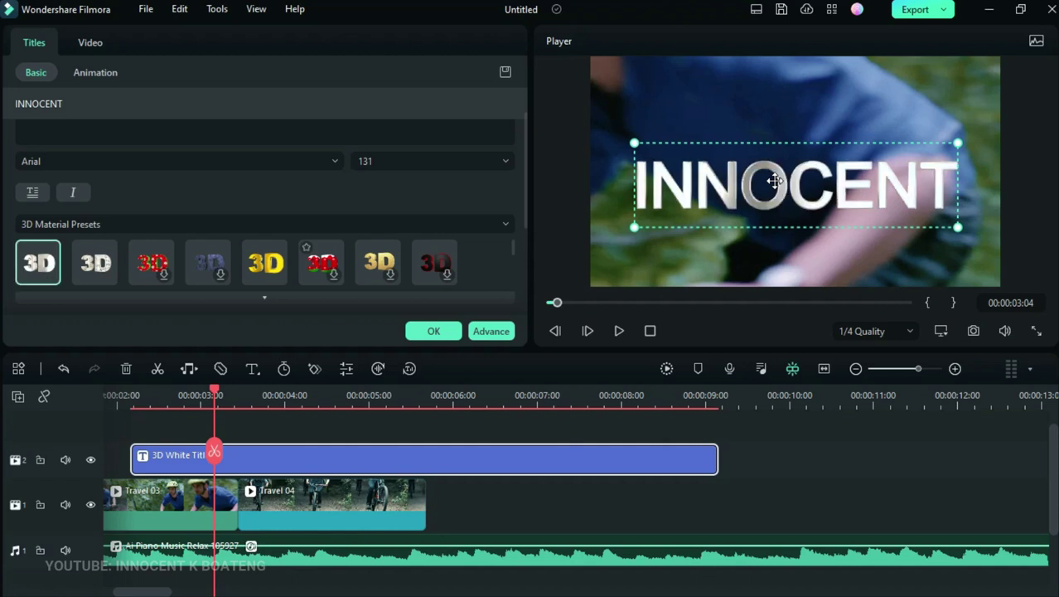
{"action": "left_click", "coordinate": [95, 264]}
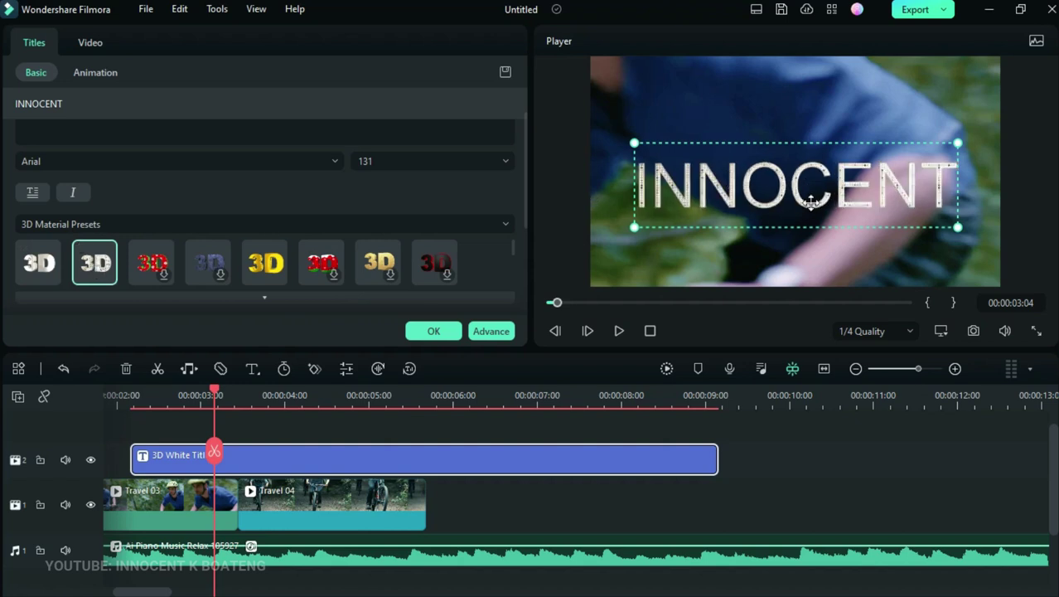
{"action": "left_click", "coordinate": [38, 263]}
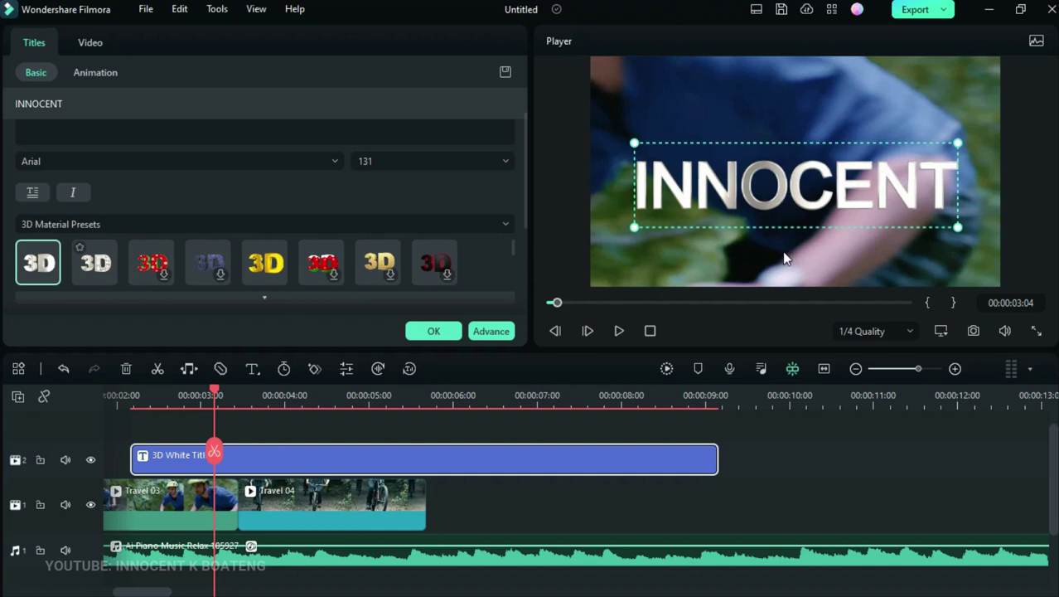
{"action": "left_click", "coordinate": [447, 337]}
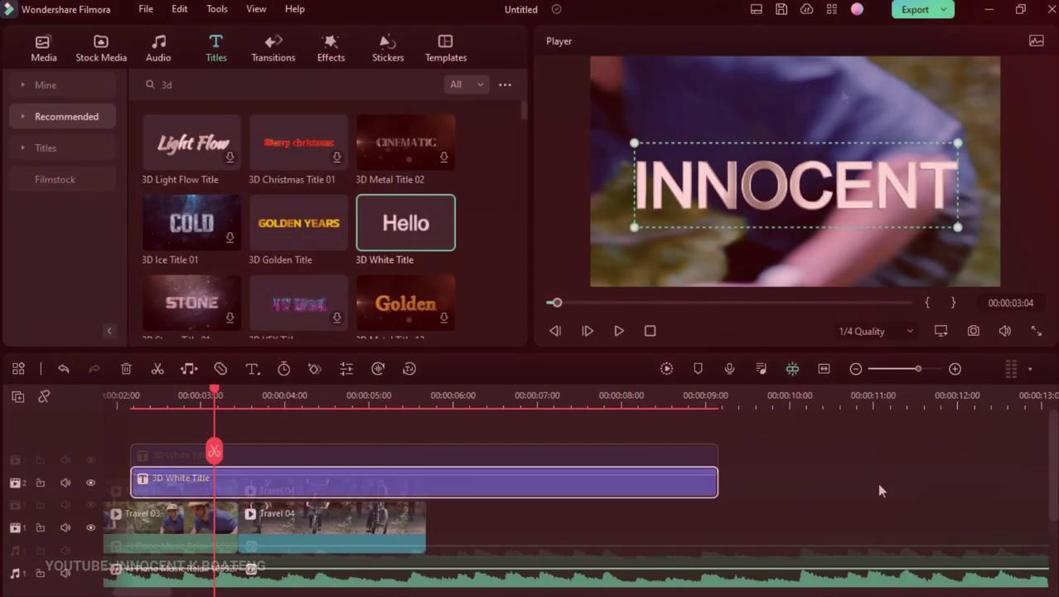
Step: Set up an MP4 export at Recommend quality, 1920x1080, 25 fps, after briefly trying Lower
{"action": "left_click", "coordinate": [922, 17]}
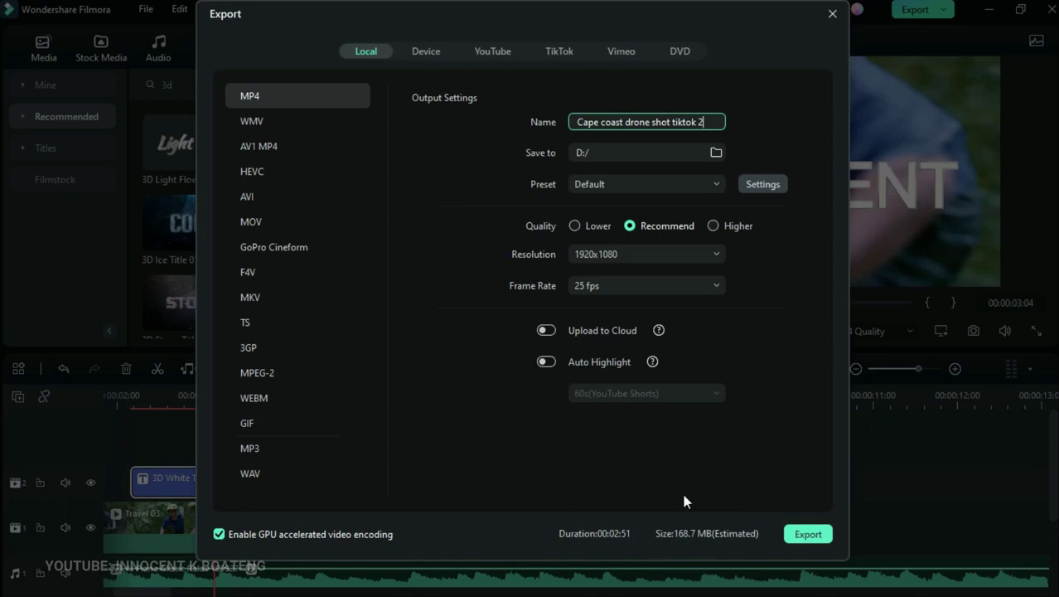
{"action": "left_click", "coordinate": [575, 227]}
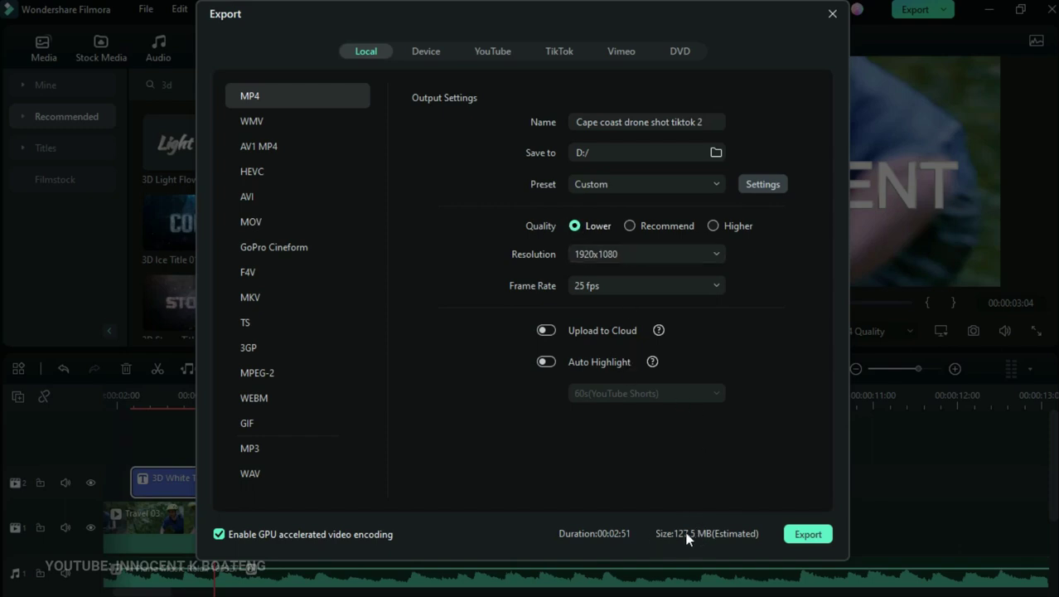
{"action": "left_click", "coordinate": [655, 226]}
Step: Check the encoding settings, keep VBR at 8000 kbps, and close the Export window without exporting
{"action": "left_click", "coordinate": [765, 185]}
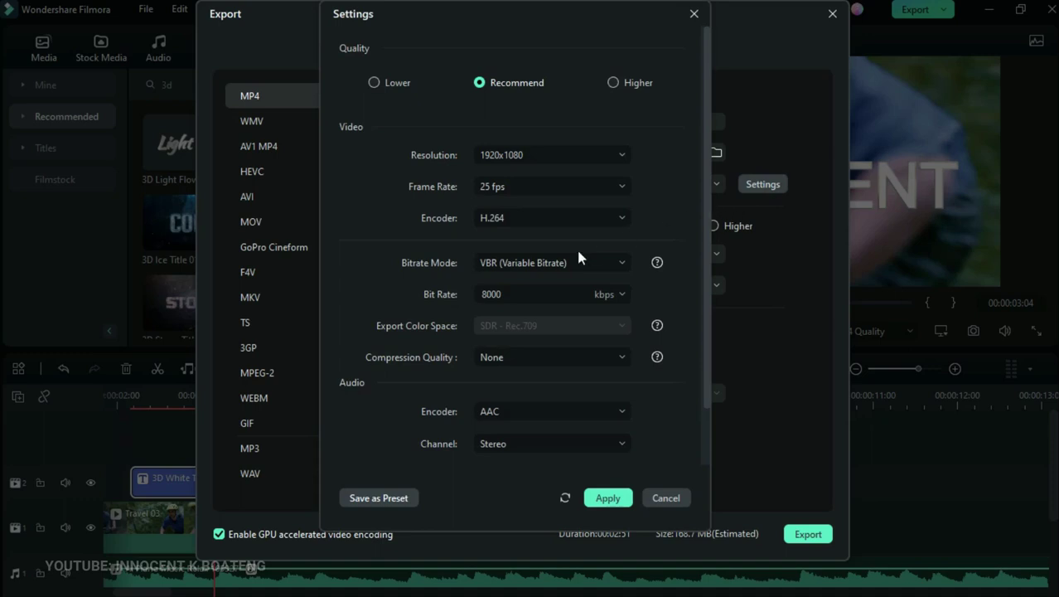
{"action": "left_click", "coordinate": [543, 262]}
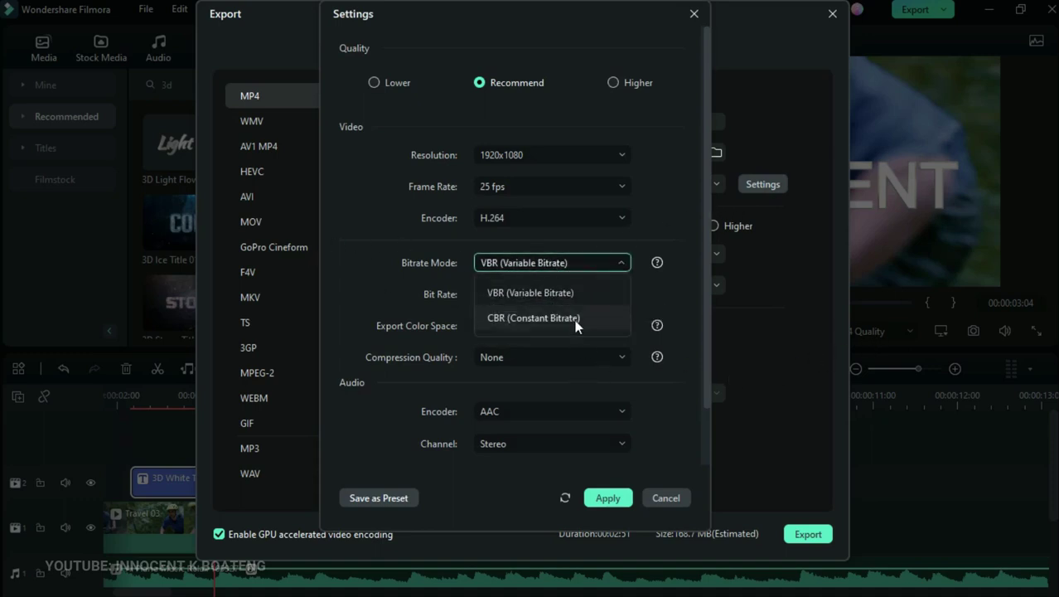
{"action": "left_click", "coordinate": [663, 497]}
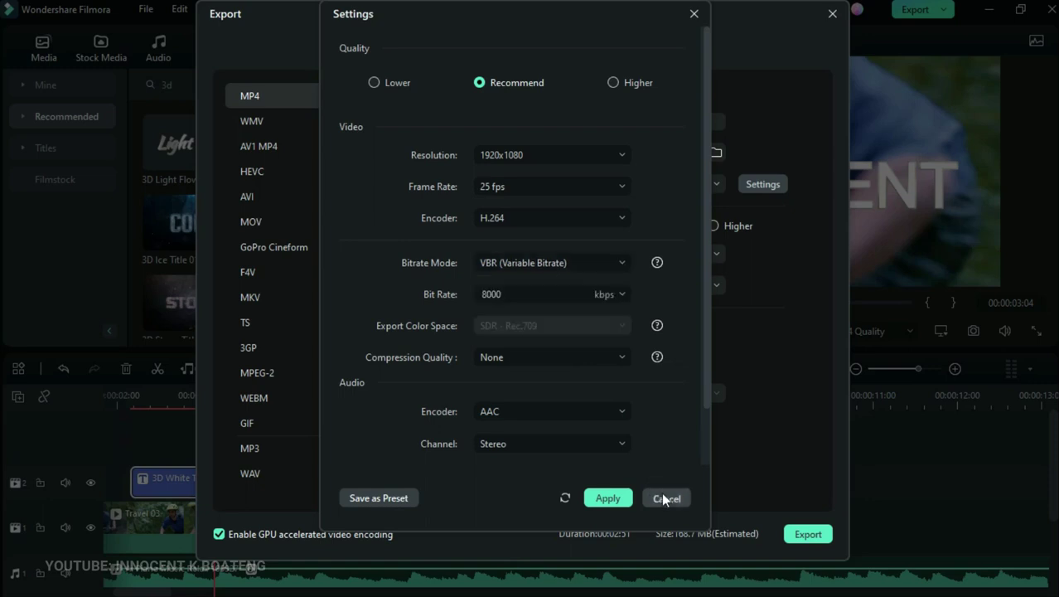
{"action": "left_click", "coordinate": [663, 498]}
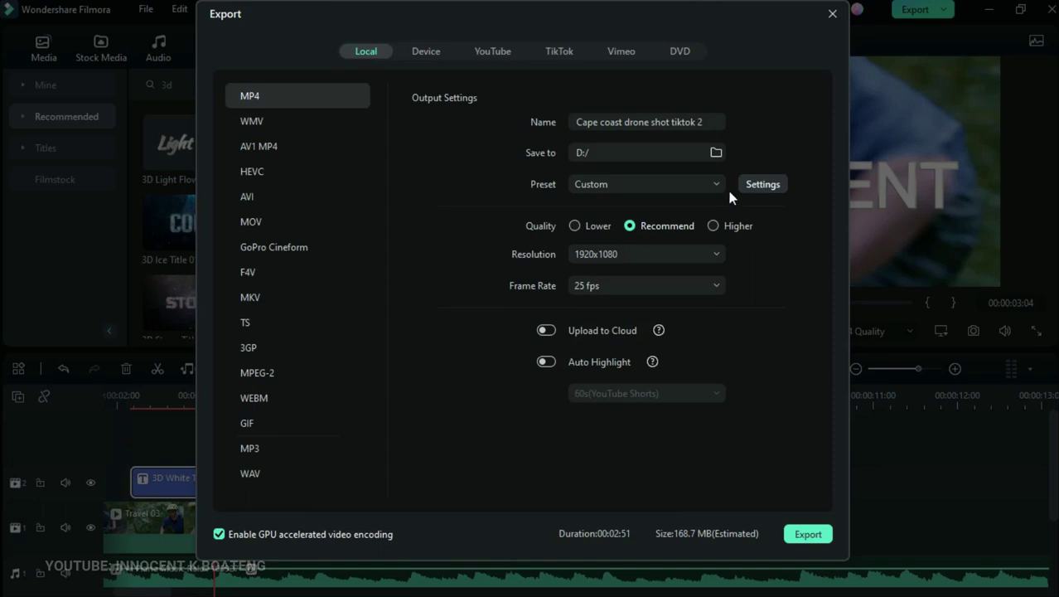
{"action": "left_click", "coordinate": [758, 184]}
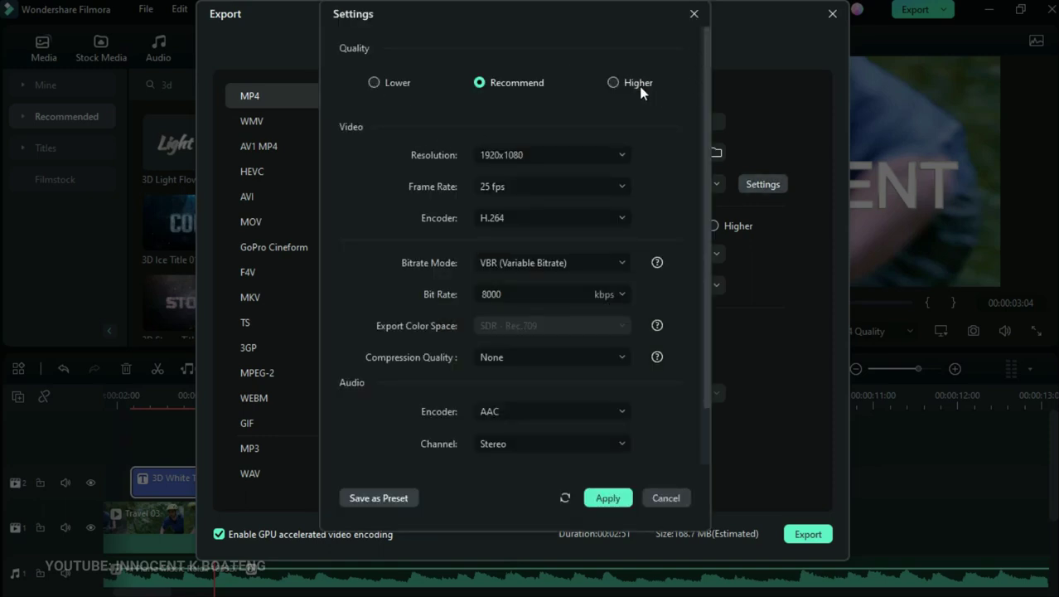
{"action": "left_click", "coordinate": [694, 13]}
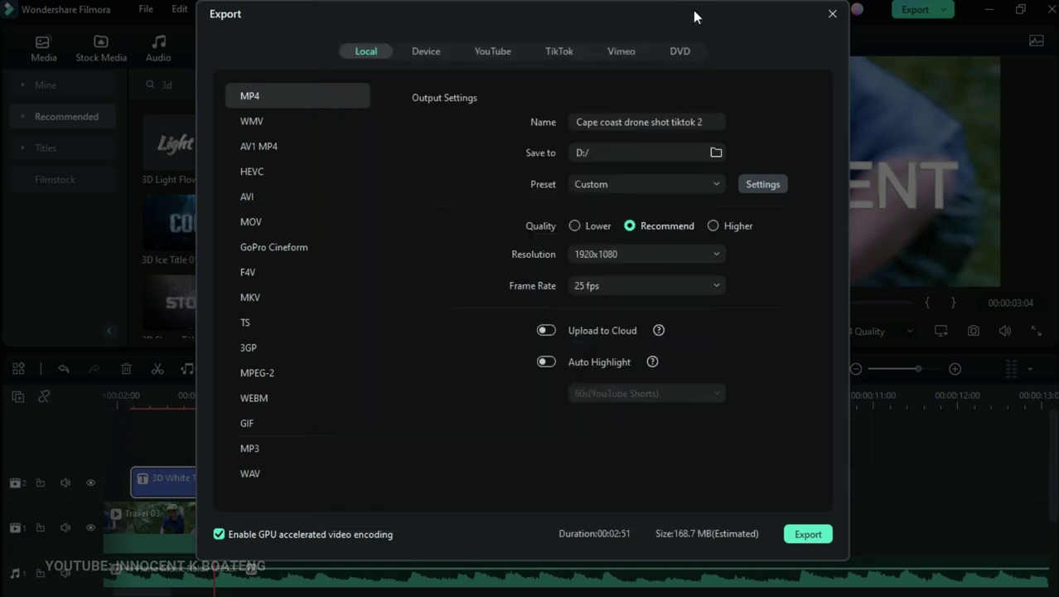
{"action": "key", "text": "Escape"}
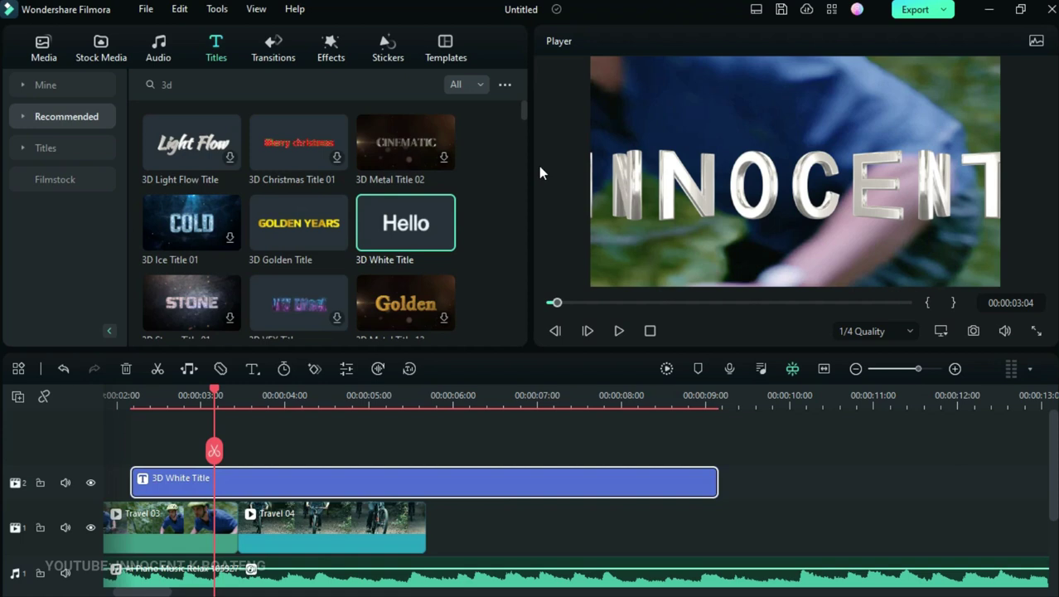
Step: Switch the library to the Media tab to show the adjustment layer preset
{"action": "left_click", "coordinate": [50, 54]}
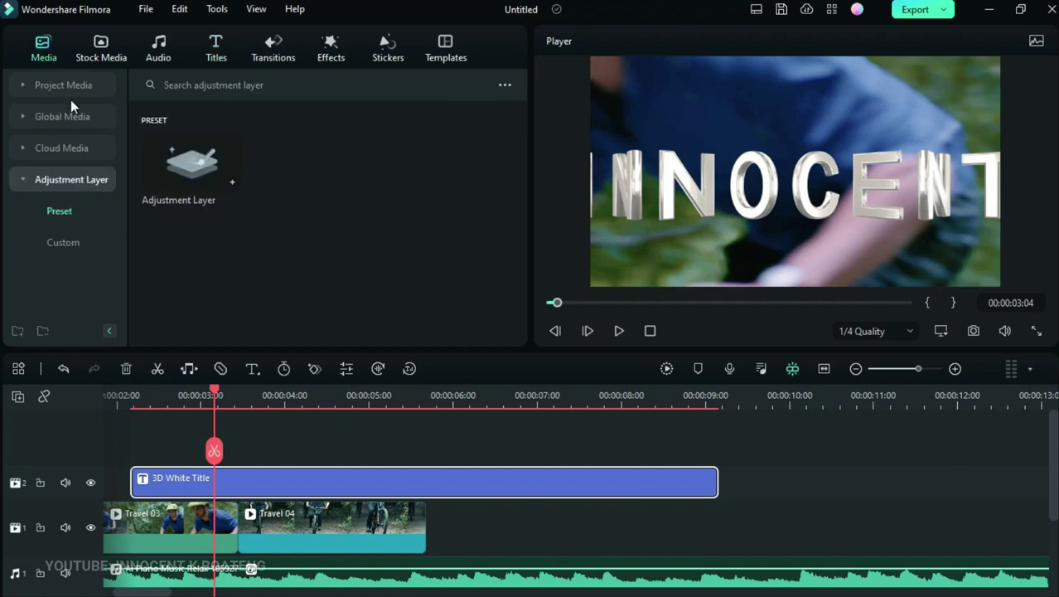